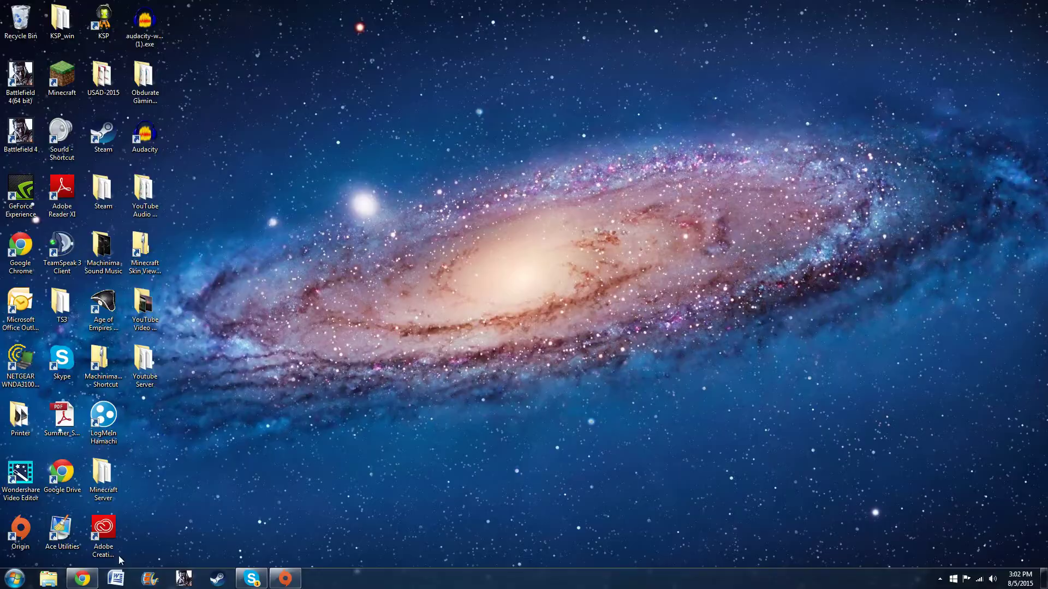
Open the YouTube channel art template file from the computer in PicMonkey's editor.
{"action": "left_click", "coordinate": [83, 578]}
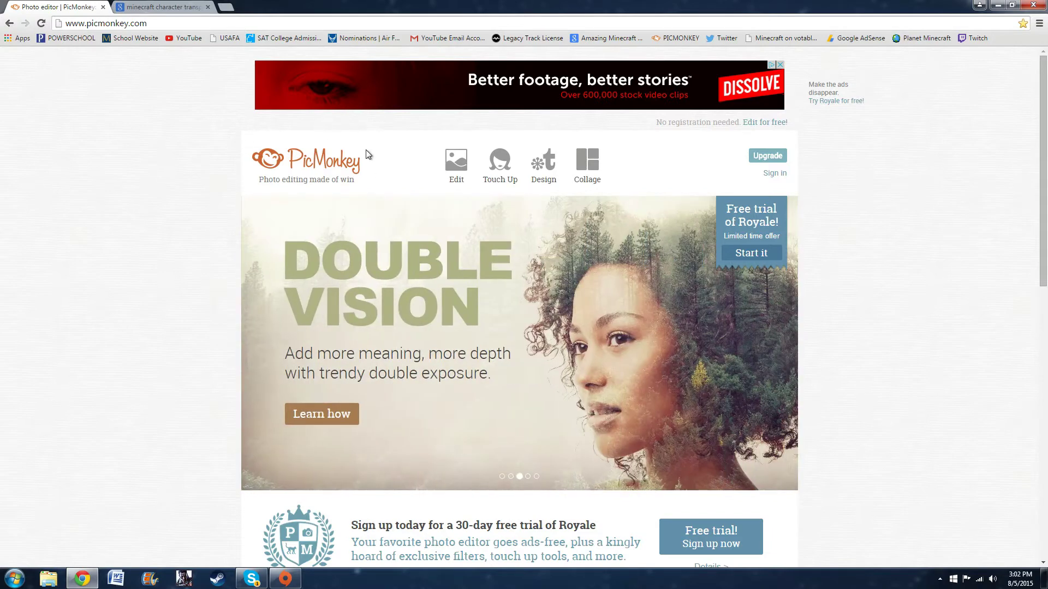
{"action": "mouse_move", "coordinate": [452, 165]}
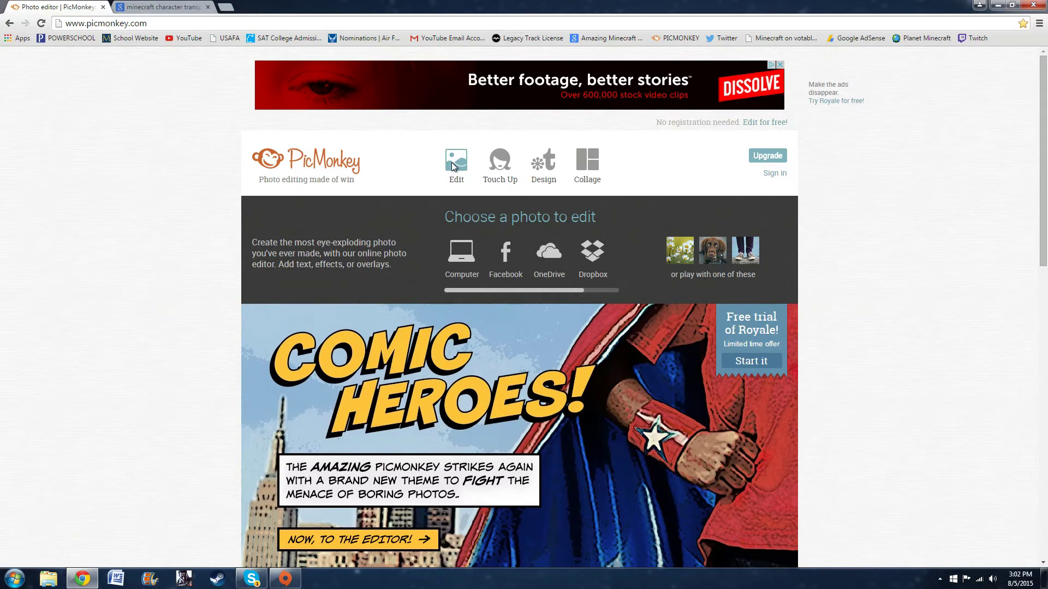
{"action": "left_click", "coordinate": [451, 162]}
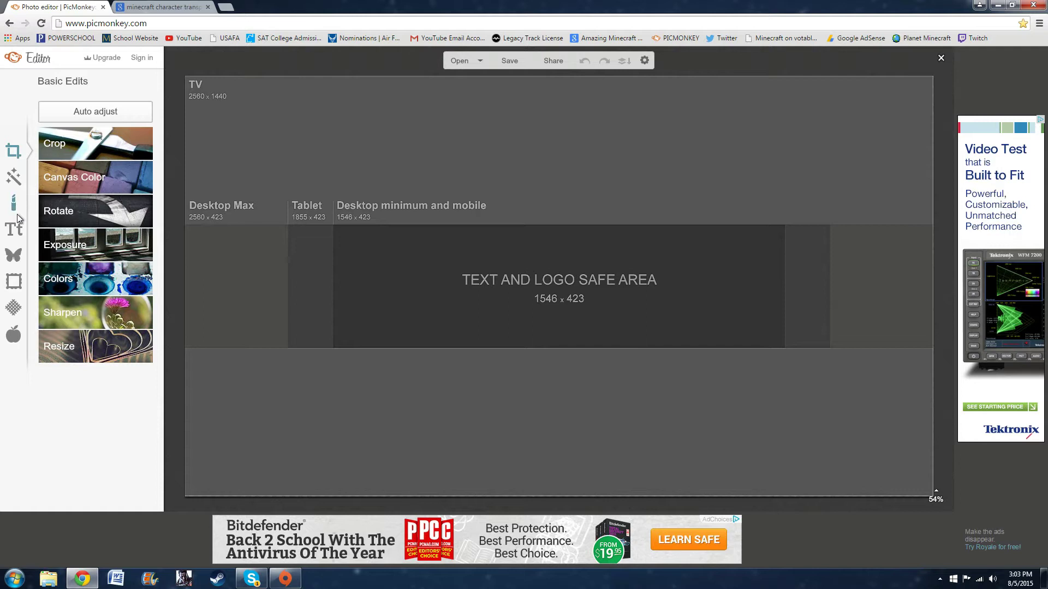
Add centre-aligned Special Elite text reading MINECRAFT and enlarge it.
{"action": "left_click", "coordinate": [13, 176]}
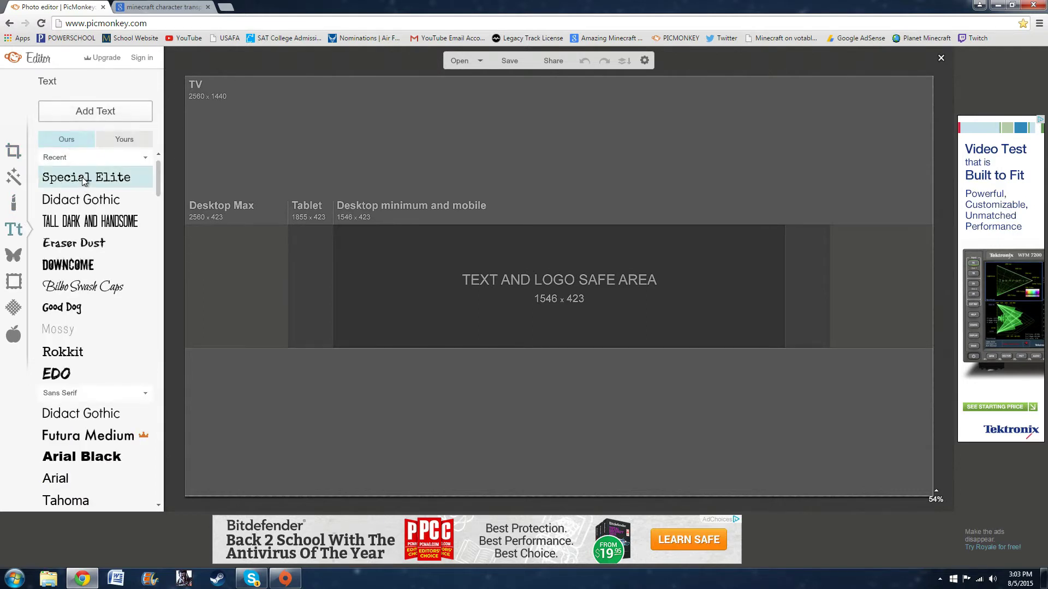
{"action": "left_click", "coordinate": [100, 116]}
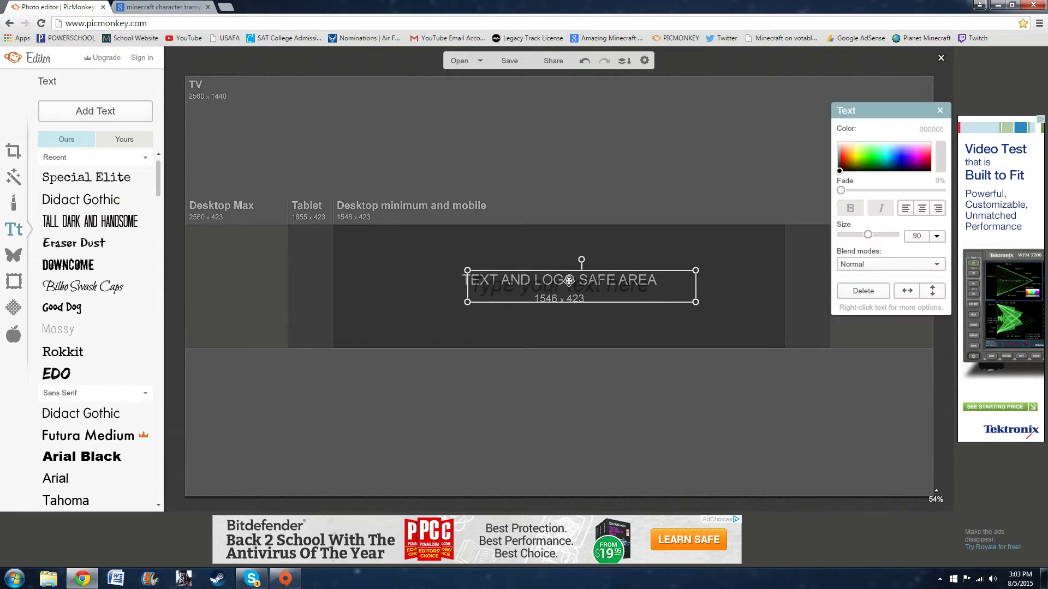
{"action": "type", "text": "MINECRAFT"}
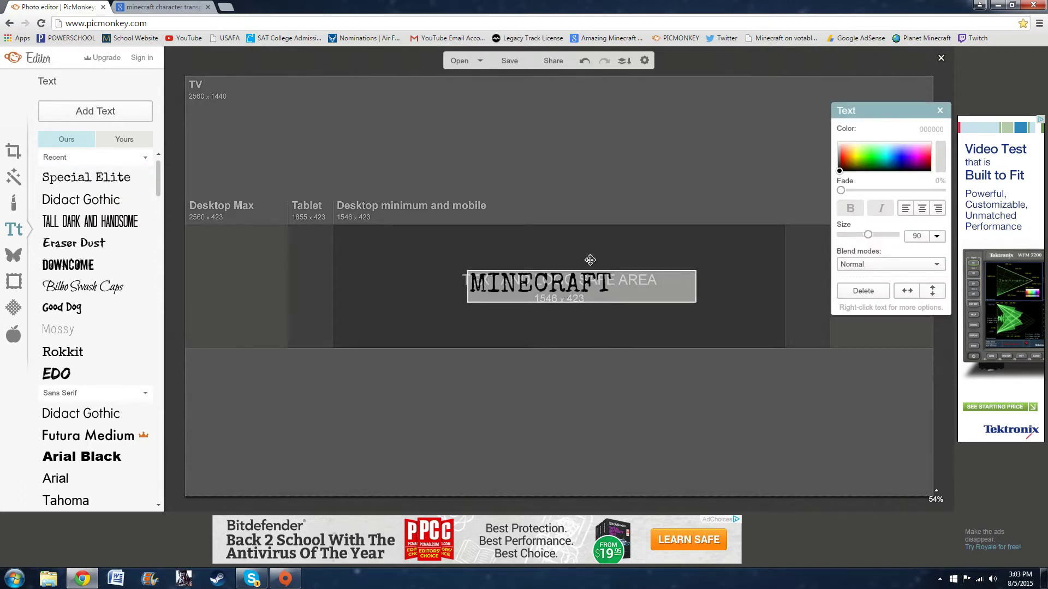
{"action": "left_click", "coordinate": [921, 208]}
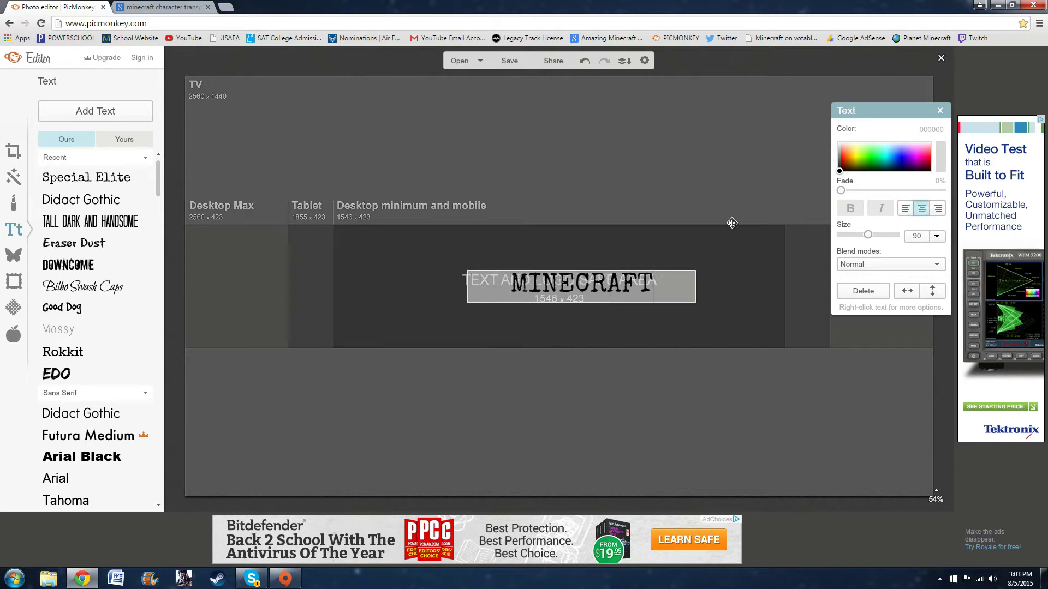
{"action": "left_click", "coordinate": [612, 271]}
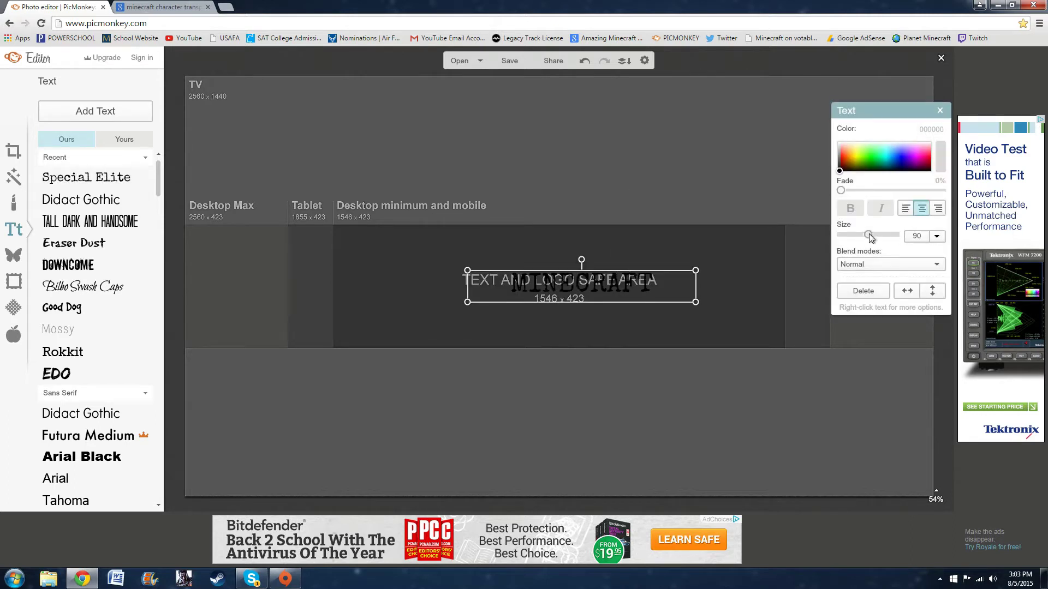
{"action": "left_click_drag", "start_coordinate": [870, 237], "coordinate": [887, 234]}
Widen the MINECRAFT box to one line, set size 259 and centre it.
{"action": "double_click", "coordinate": [693, 273]}
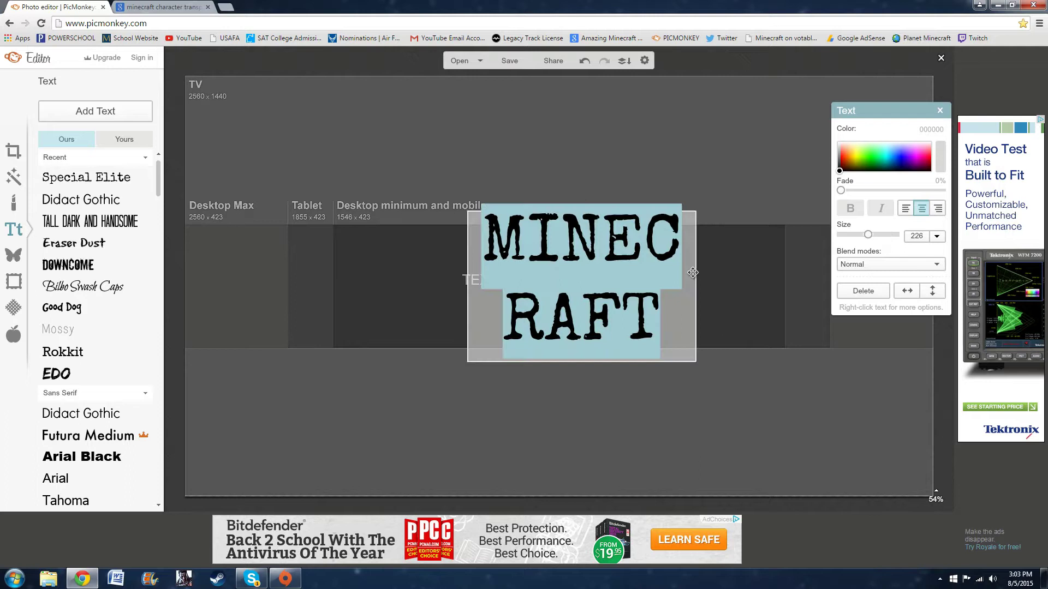
{"action": "left_click", "coordinate": [697, 273]}
{"action": "left_click_drag", "start_coordinate": [694, 277], "coordinate": [801, 273]}
{"action": "left_click_drag", "start_coordinate": [468, 283], "coordinate": [340, 283]}
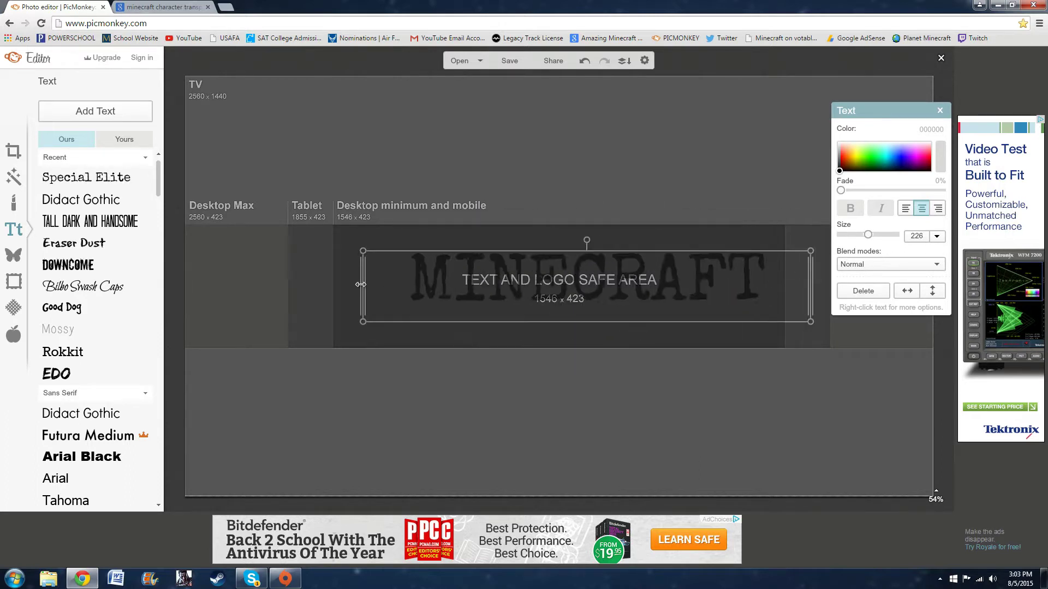
{"action": "left_click_drag", "start_coordinate": [510, 252], "coordinate": [547, 281]}
{"action": "left_click", "coordinate": [547, 306]}
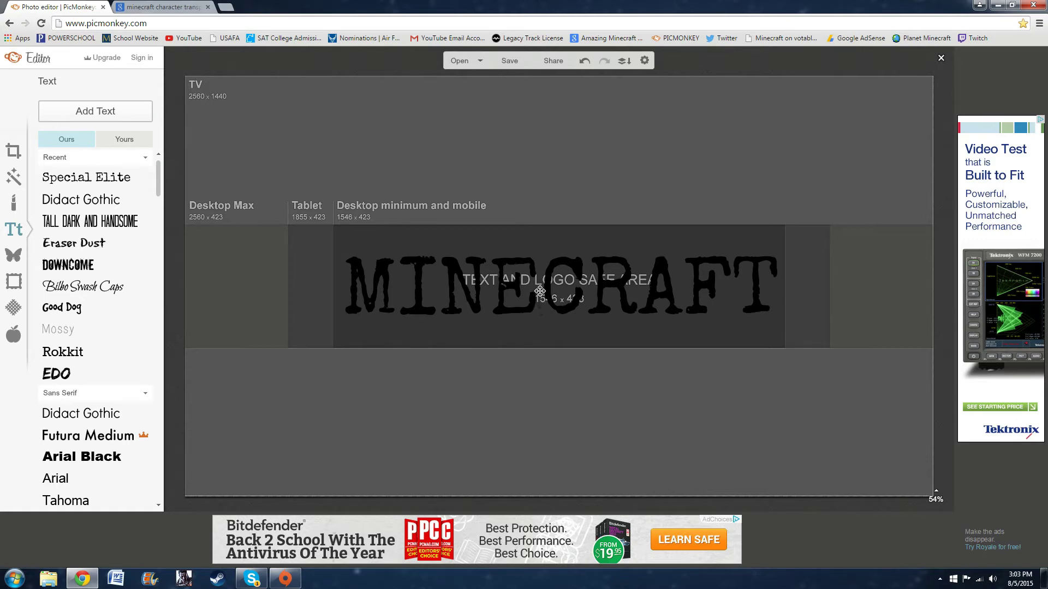
{"action": "left_click", "coordinate": [534, 263]}
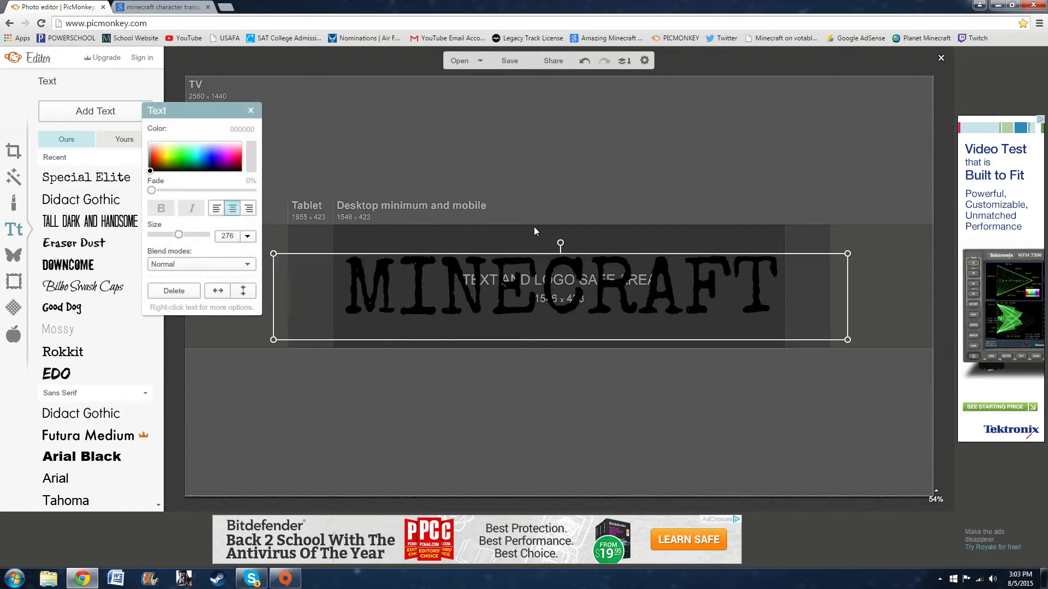
{"action": "left_click_drag", "start_coordinate": [562, 252], "coordinate": [564, 278]}
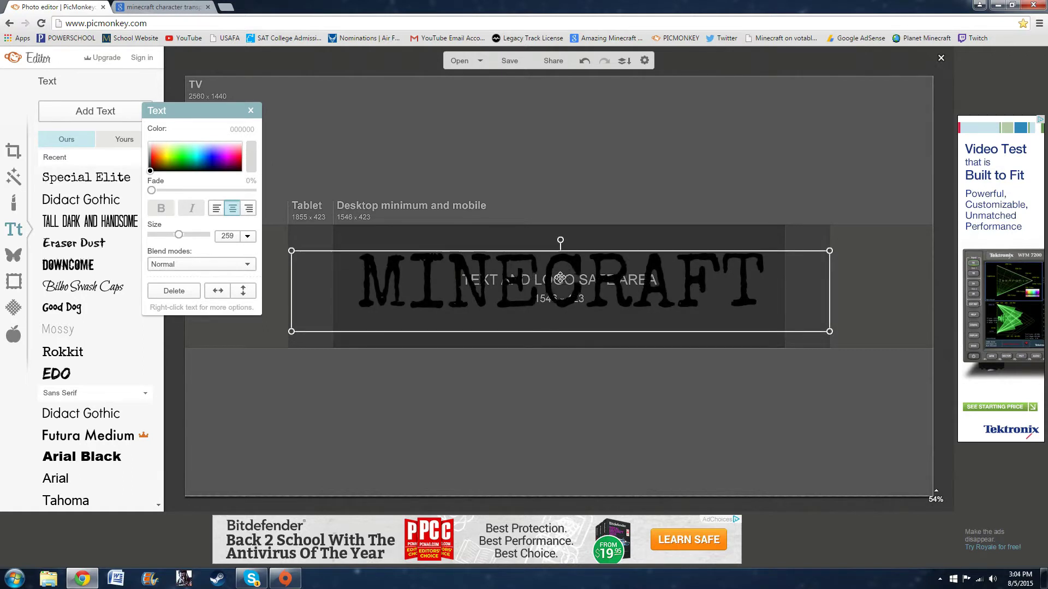
{"action": "left_click_drag", "start_coordinate": [555, 277], "coordinate": [553, 276]}
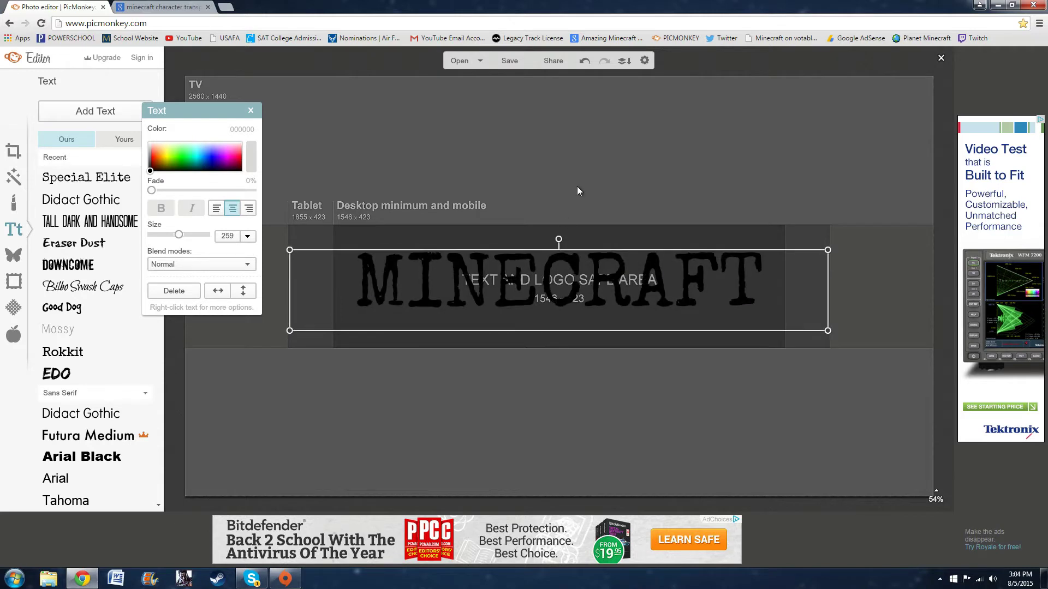
{"action": "left_click", "coordinate": [578, 185]}
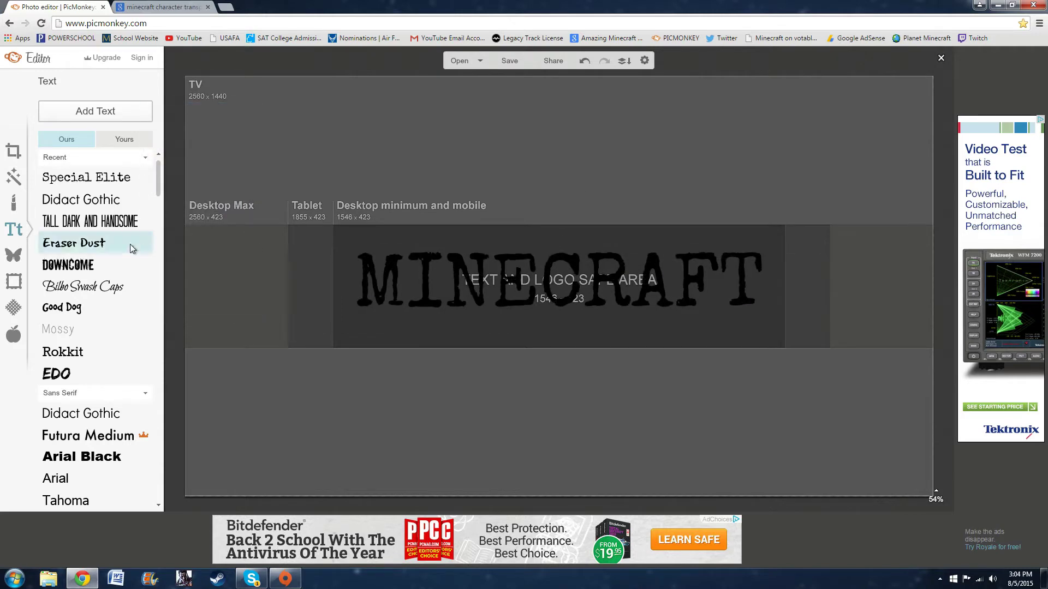
Open the Overlays library and expand its Stars category of shapes.
{"action": "left_click", "coordinate": [15, 256]}
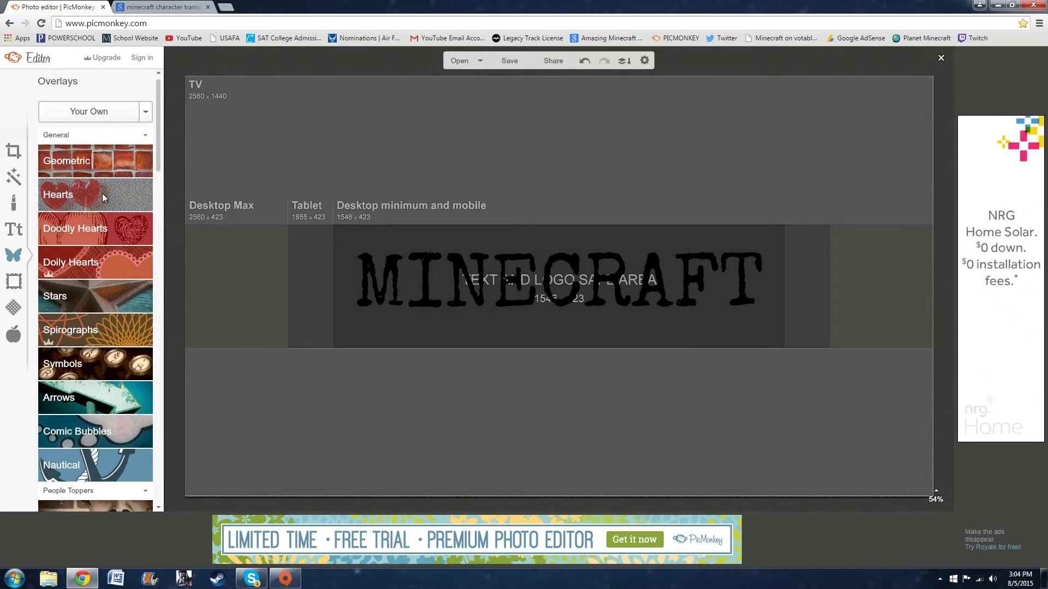
{"action": "left_click", "coordinate": [81, 296]}
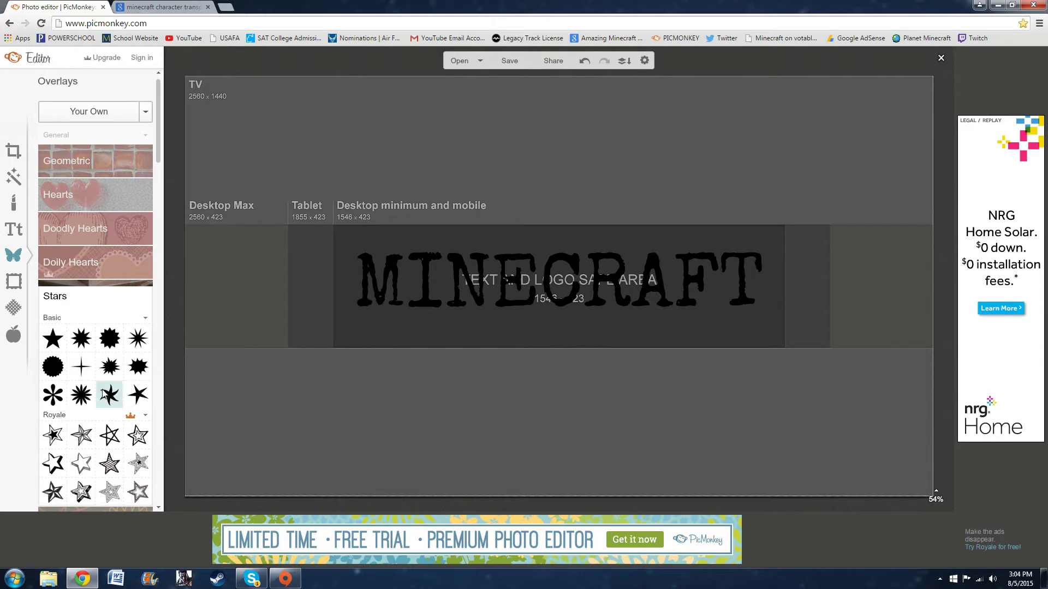
{"action": "scroll", "coordinate": [106, 404], "scroll_direction": "down", "scroll_amount": 5}
{"action": "scroll", "coordinate": [103, 417], "scroll_direction": "up", "scroll_amount": 5}
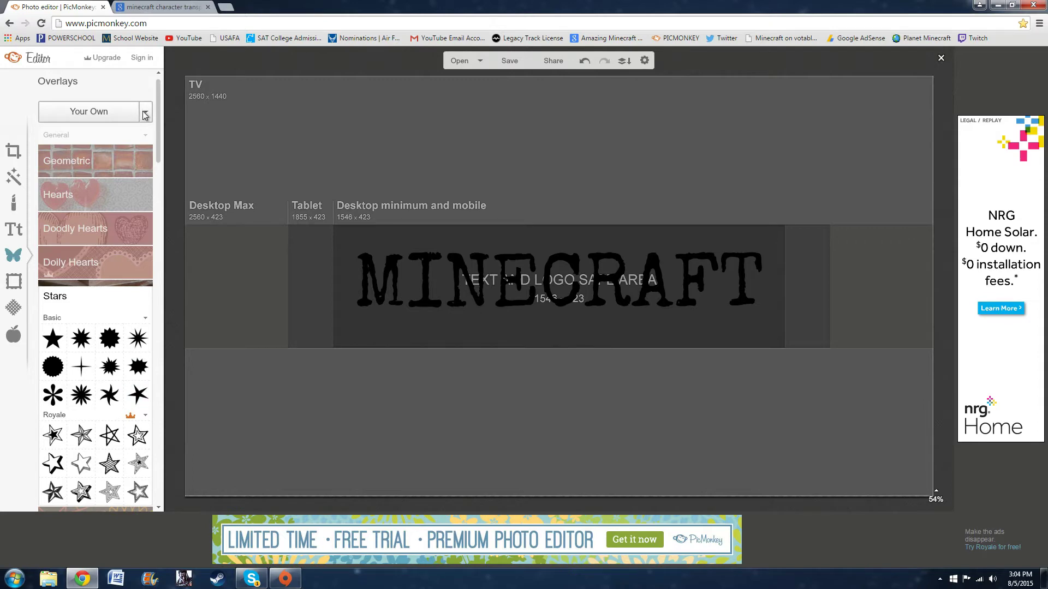
{"action": "left_click", "coordinate": [162, 7]}
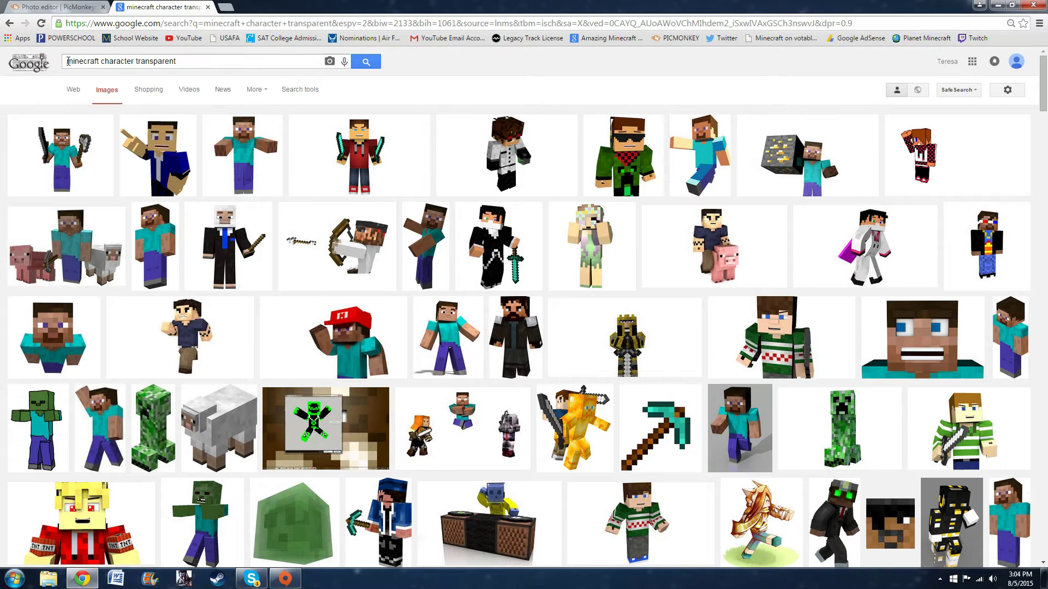
{"action": "left_click_drag", "start_coordinate": [68, 61], "coordinate": [156, 56]}
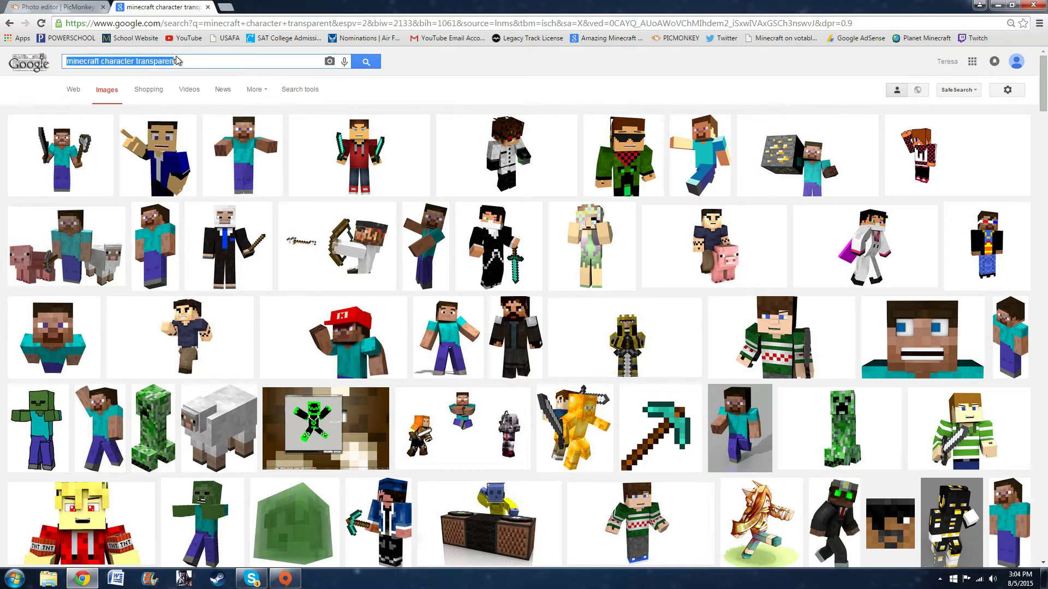
{"action": "left_click", "coordinate": [244, 164]}
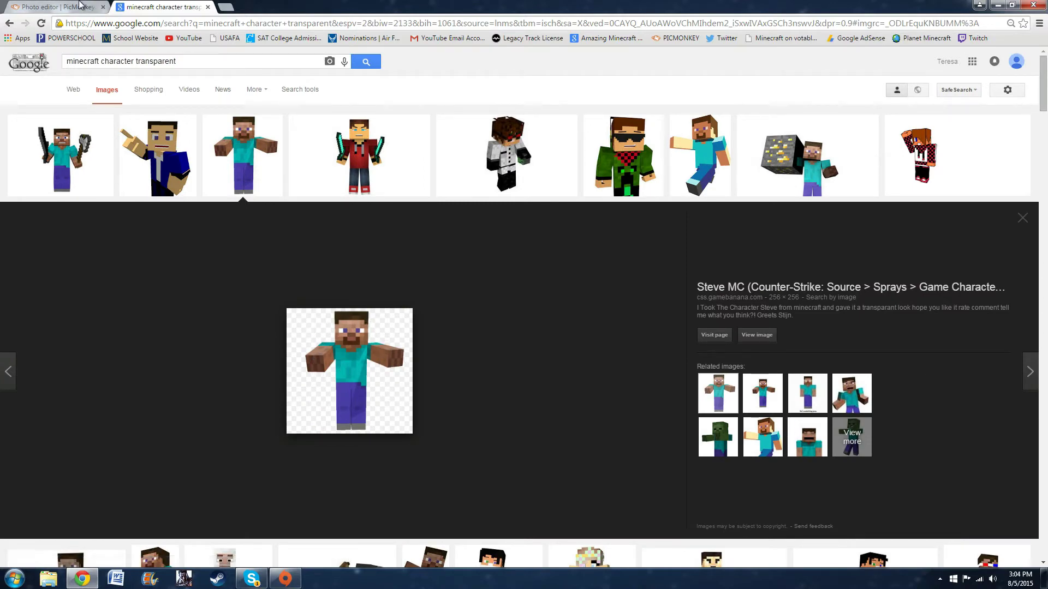
{"action": "left_click", "coordinate": [1029, 220]}
Add the Steve character PNG from the computer as an overlay and enlarge it.
{"action": "left_click", "coordinate": [55, 6]}
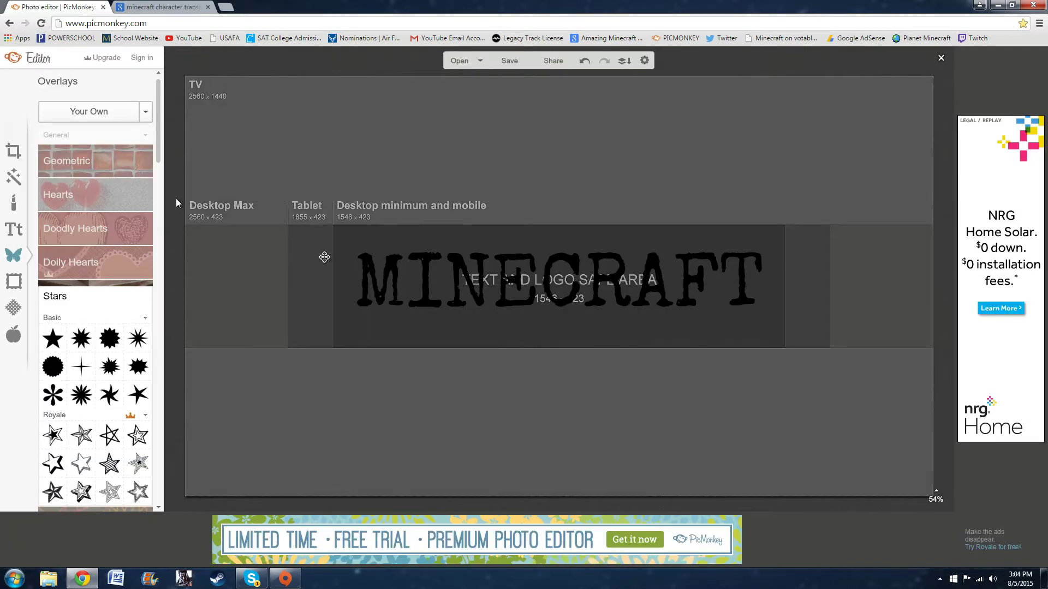
{"action": "left_click", "coordinate": [146, 113]}
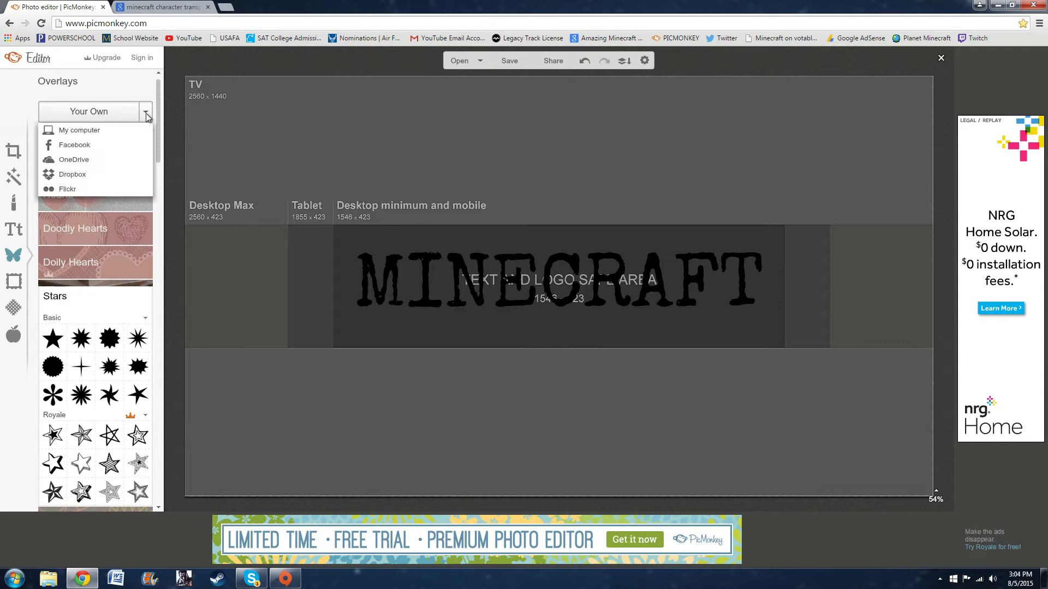
{"action": "left_click", "coordinate": [96, 131]}
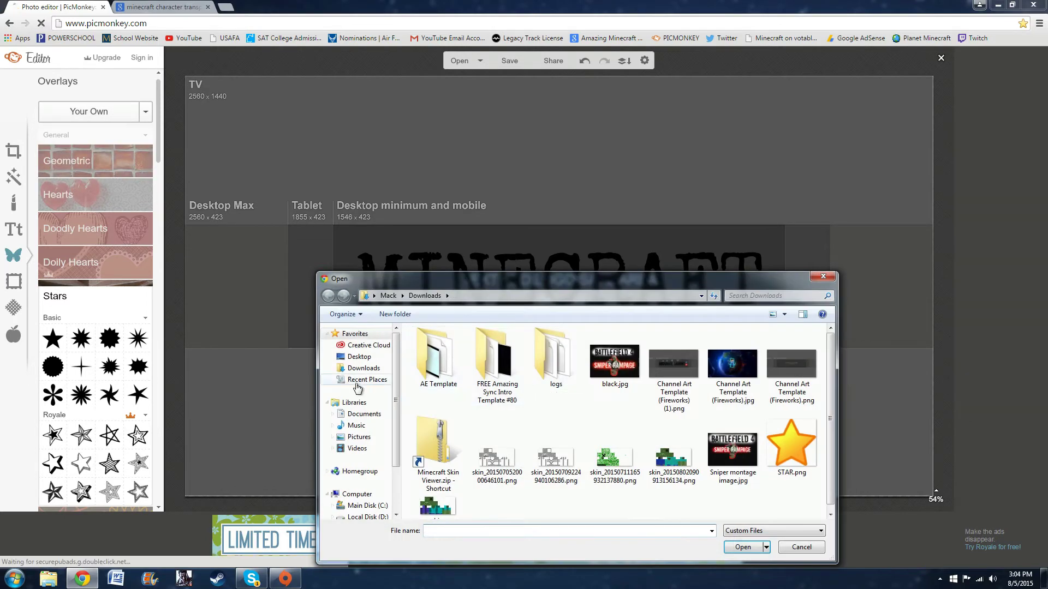
{"action": "left_click", "coordinate": [562, 447]}
{"action": "scroll", "coordinate": [571, 442], "scroll_direction": "down", "scroll_amount": 10}
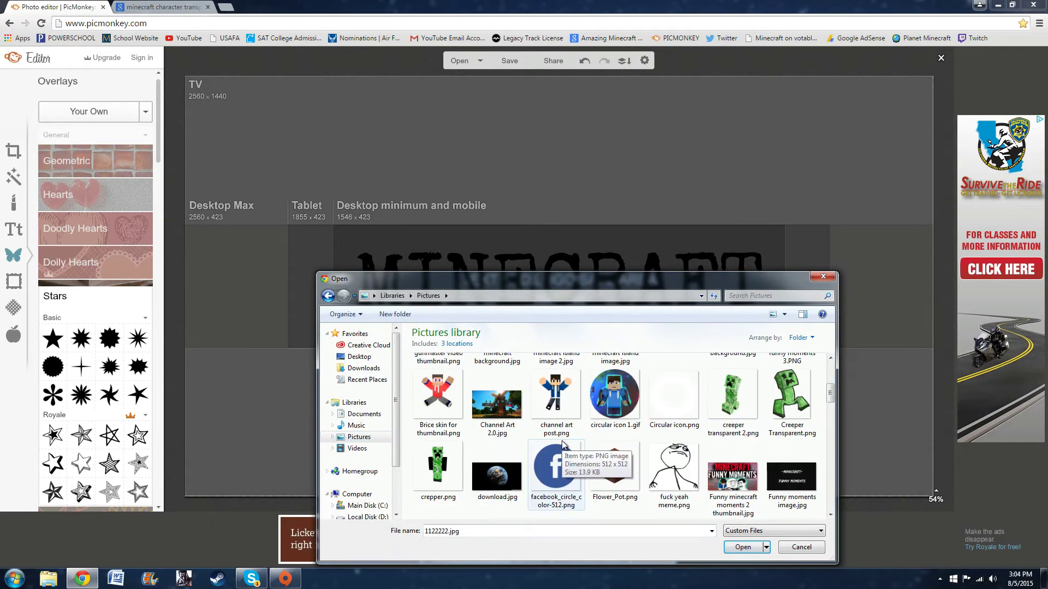
{"action": "double_click", "coordinate": [792, 393]}
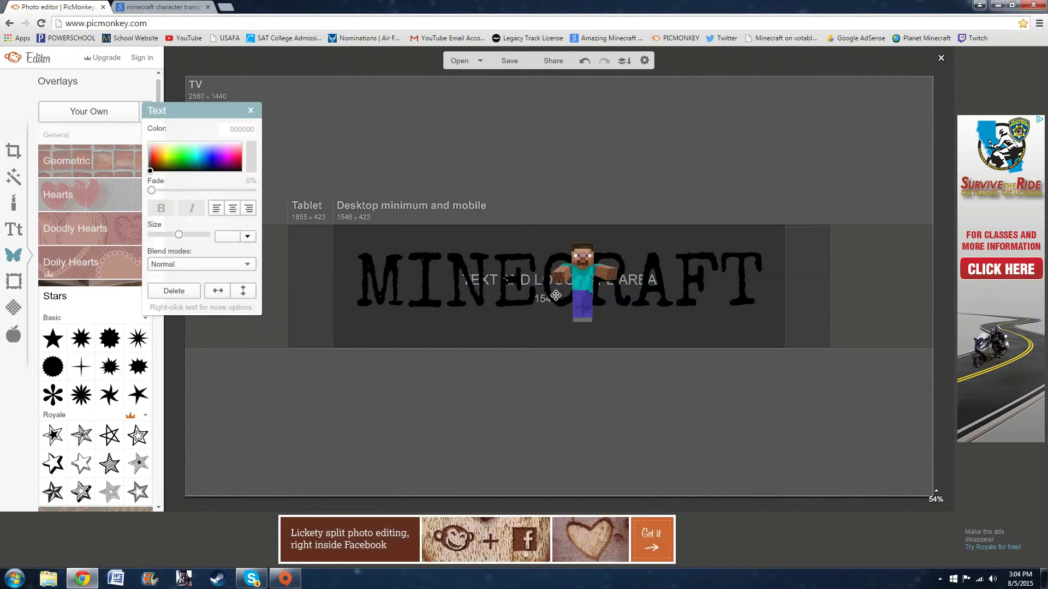
{"action": "left_click_drag", "start_coordinate": [539, 240], "coordinate": [452, 154]}
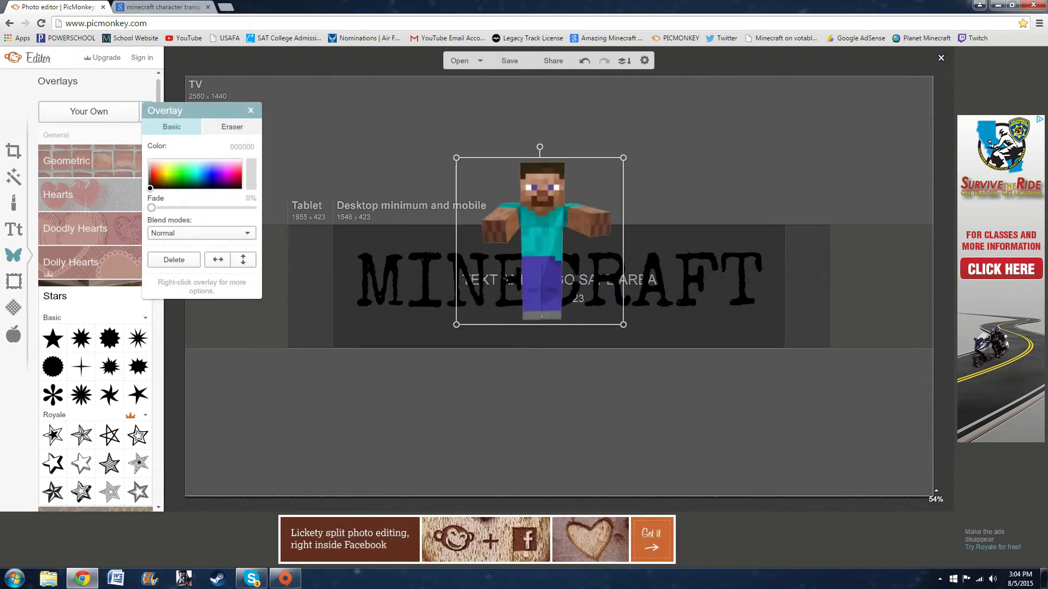
{"action": "left_click_drag", "start_coordinate": [550, 259], "coordinate": [563, 295]}
Bring the MINECRAFT text in front of Steve and move Steve to its left.
{"action": "right_click", "coordinate": [558, 279]}
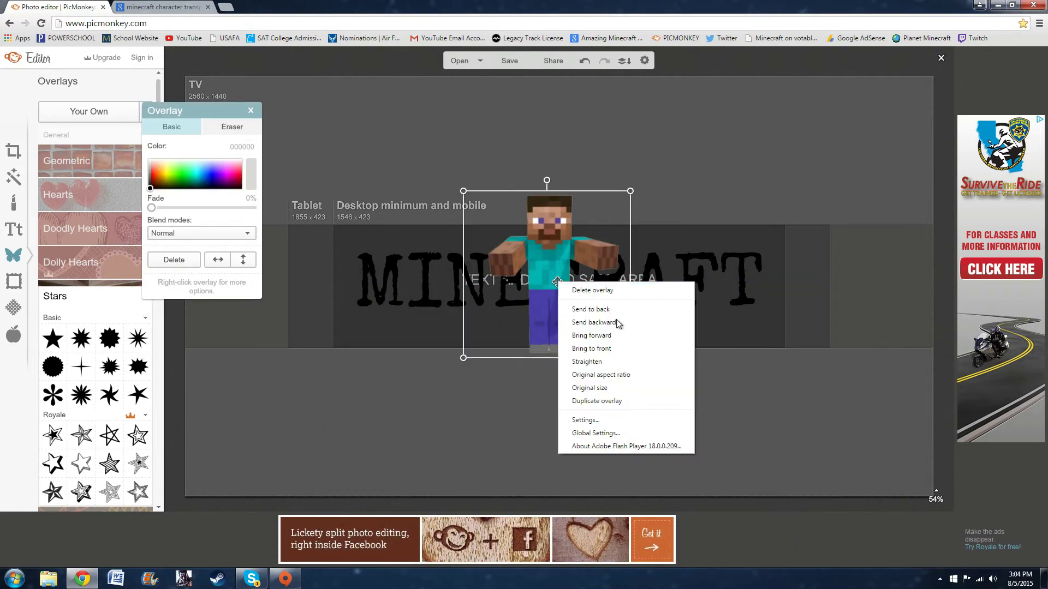
{"action": "left_click", "coordinate": [606, 309]}
{"action": "left_click_drag", "start_coordinate": [545, 328], "coordinate": [544, 333]}
{"action": "left_click_drag", "start_coordinate": [464, 197], "coordinate": [481, 217]}
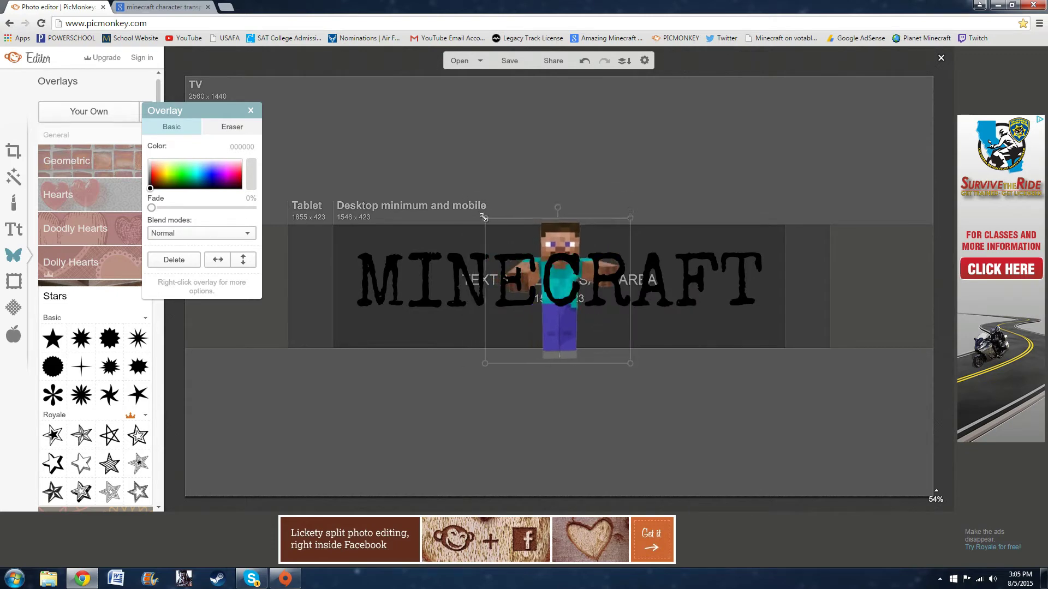
{"action": "left_click_drag", "start_coordinate": [550, 320], "coordinate": [379, 326]}
Scale the MINECRAFT text down to size 220 and resize Steve beside it.
{"action": "left_click_drag", "start_coordinate": [506, 299], "coordinate": [520, 280]}
{"action": "left_click_drag", "start_coordinate": [477, 253], "coordinate": [550, 282]}
{"action": "left_click", "coordinate": [403, 289]}
{"action": "left_click_drag", "start_coordinate": [388, 290], "coordinate": [391, 295]}
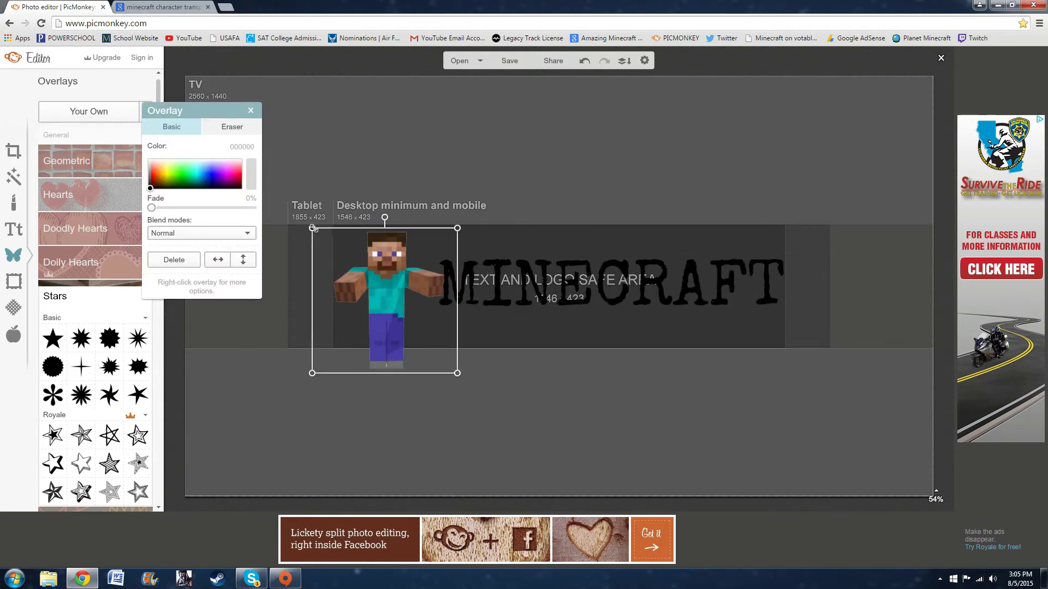
{"action": "left_click_drag", "start_coordinate": [312, 228], "coordinate": [335, 226]}
{"action": "left_click_drag", "start_coordinate": [406, 276], "coordinate": [411, 274]}
{"action": "left_click", "coordinate": [547, 400]}
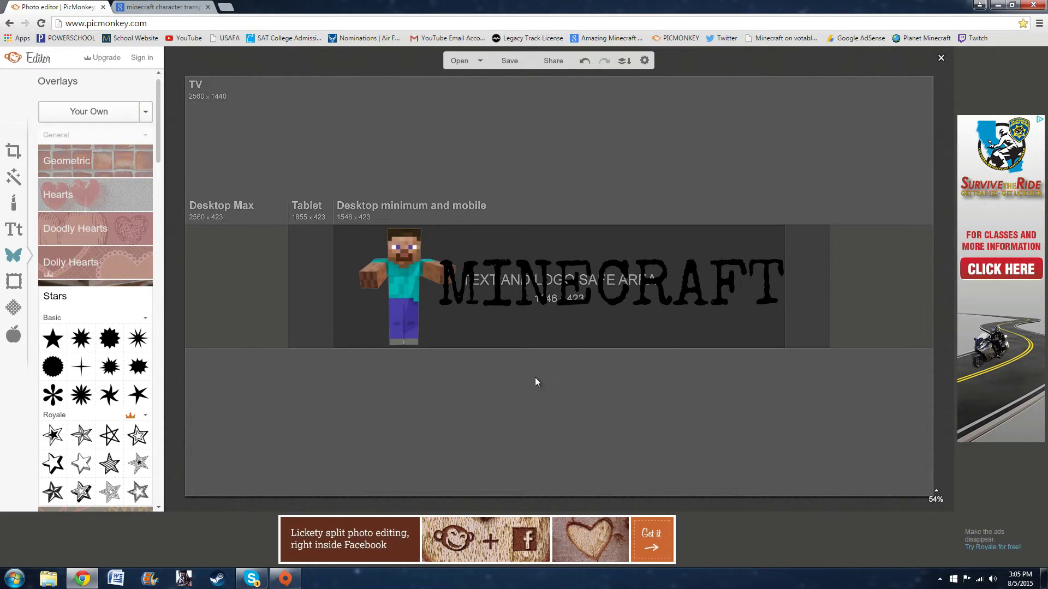
Nudge Steve left and the MINECRAFT text right into their final positions.
{"action": "left_click_drag", "start_coordinate": [400, 288], "coordinate": [385, 288]}
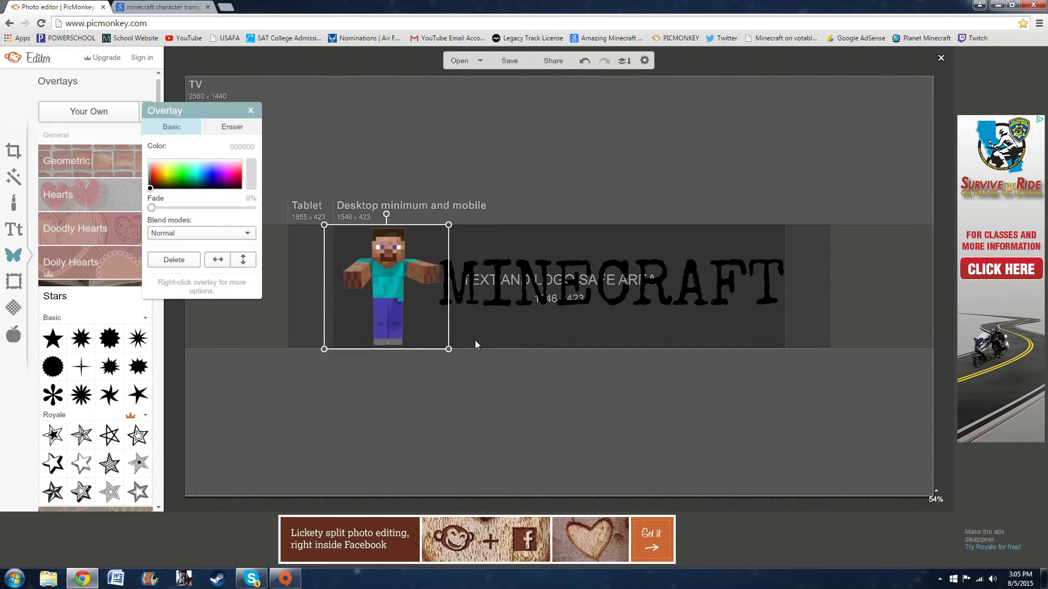
{"action": "left_click", "coordinate": [485, 286]}
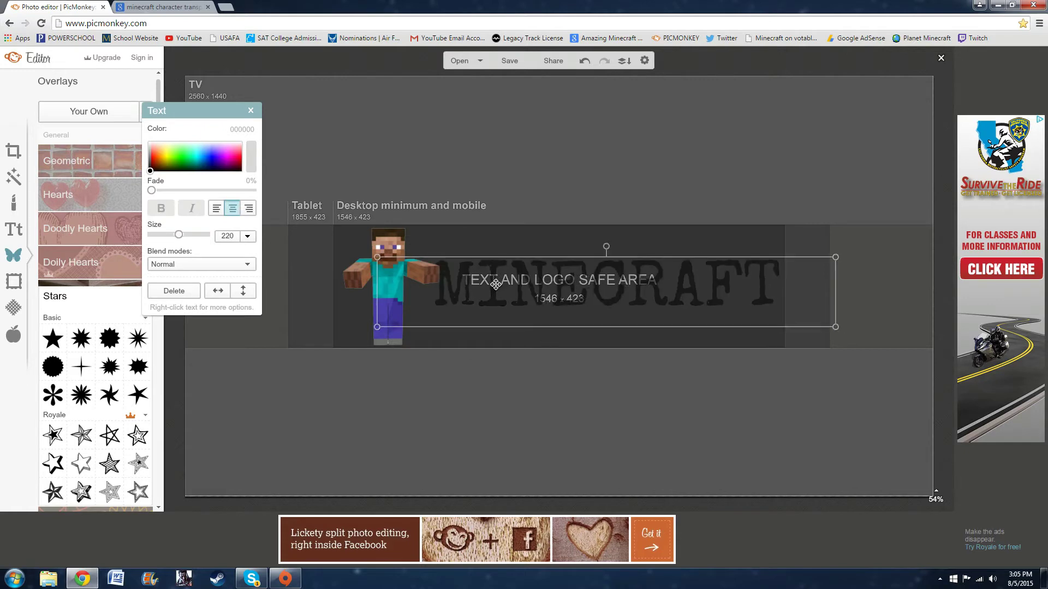
{"action": "left_click_drag", "start_coordinate": [498, 283], "coordinate": [501, 282]}
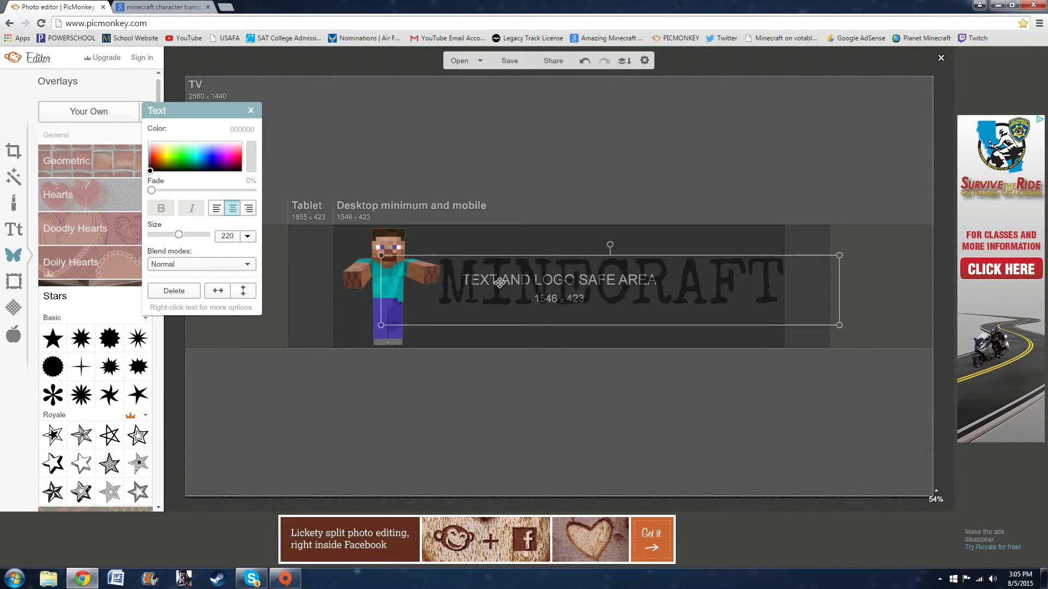
{"action": "left_click", "coordinate": [332, 163]}
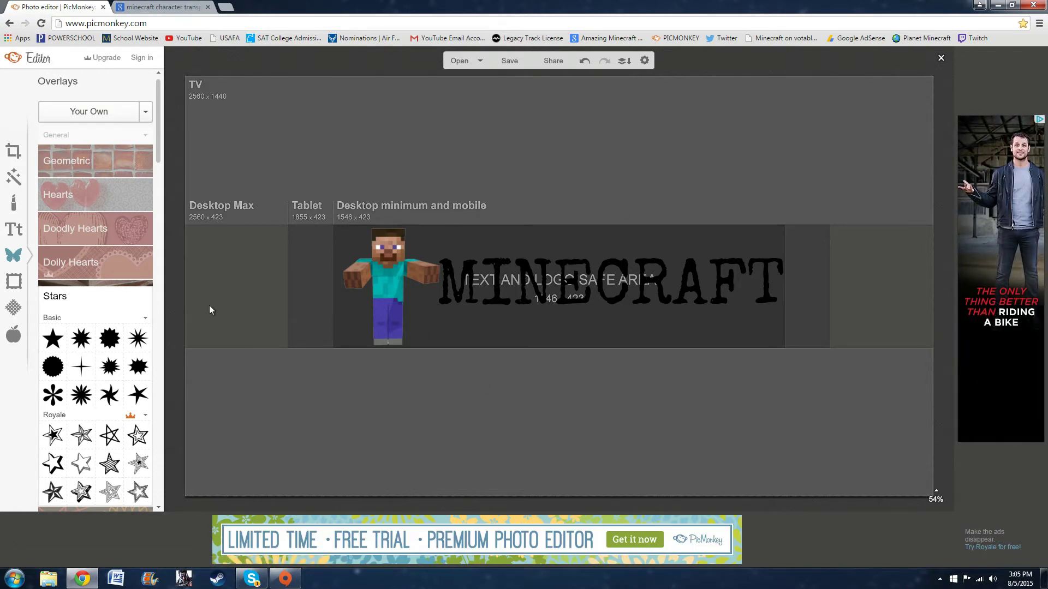
Paint the whole banner white with a size-600 Draw brush and apply it.
{"action": "left_click", "coordinate": [16, 182]}
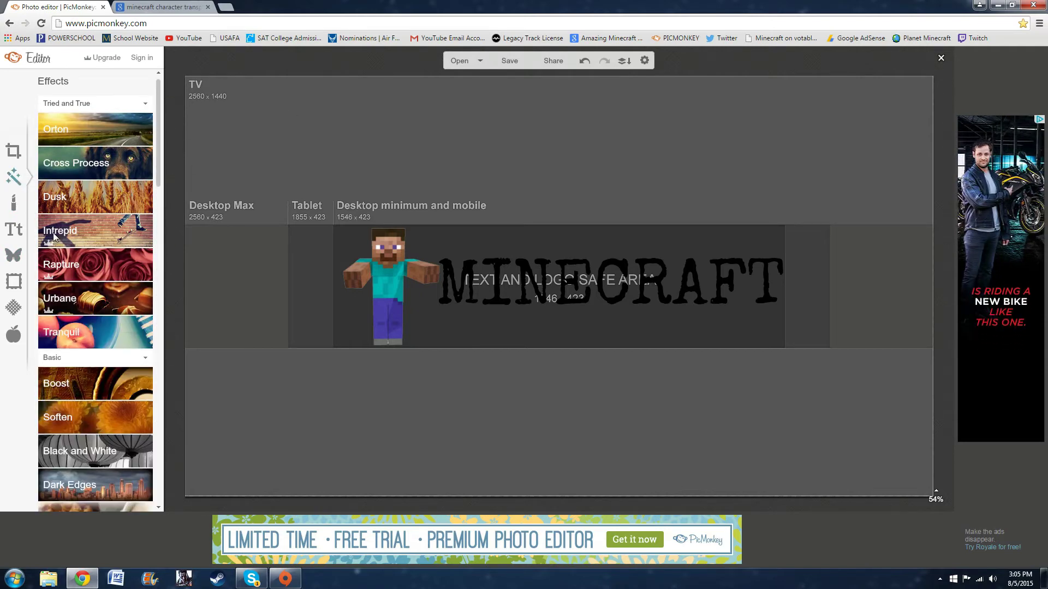
{"action": "scroll", "coordinate": [81, 308], "scroll_direction": "down", "scroll_amount": 10}
{"action": "left_click", "coordinate": [82, 273]}
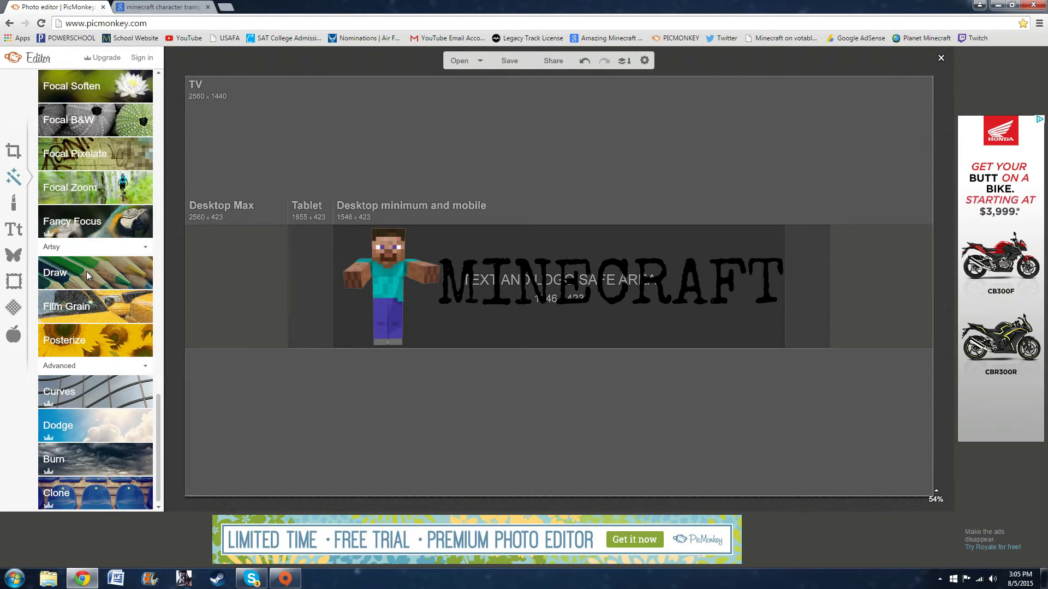
{"action": "left_click_drag", "start_coordinate": [95, 372], "coordinate": [121, 373]}
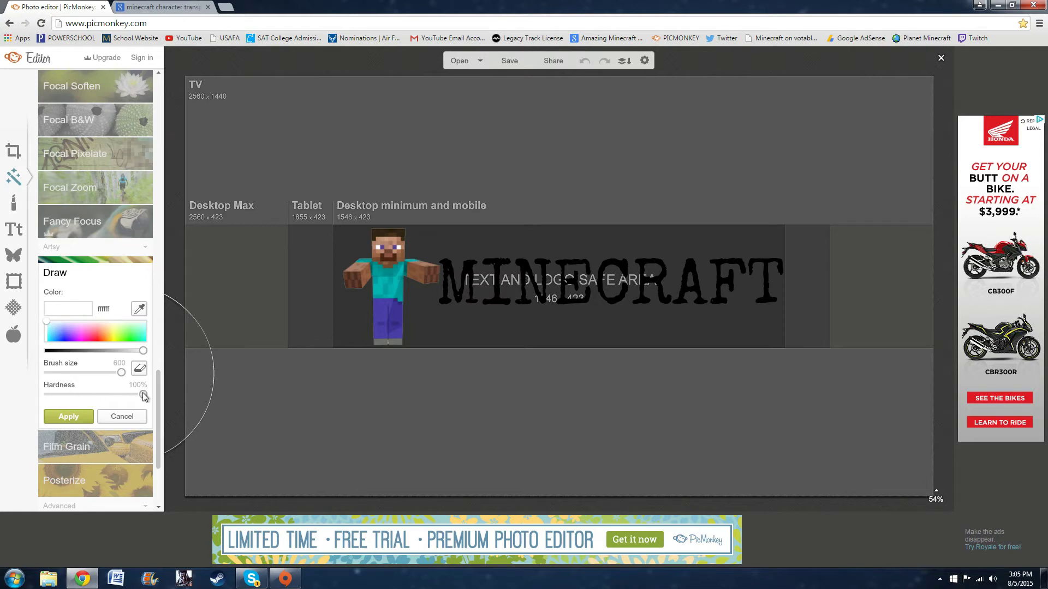
{"action": "mouse_move", "coordinate": [246, 109]}
{"action": "left_mouse_down"}
{"action": "mouse_move", "coordinate": [257, 136]}
{"action": "mouse_move", "coordinate": [613, 116]}
{"action": "mouse_move", "coordinate": [851, 125]}
{"action": "mouse_move", "coordinate": [870, 159]}
{"action": "mouse_move", "coordinate": [872, 416]}
{"action": "mouse_move", "coordinate": [646, 441]}
{"action": "mouse_move", "coordinate": [339, 433]}
{"action": "mouse_move", "coordinate": [234, 417]}
{"action": "mouse_move", "coordinate": [240, 306]}
{"action": "mouse_move", "coordinate": [606, 260]}
{"action": "mouse_move", "coordinate": [775, 328]}
{"action": "mouse_move", "coordinate": [447, 336]}
{"action": "mouse_move", "coordinate": [790, 303]}
{"action": "left_mouse_up"}
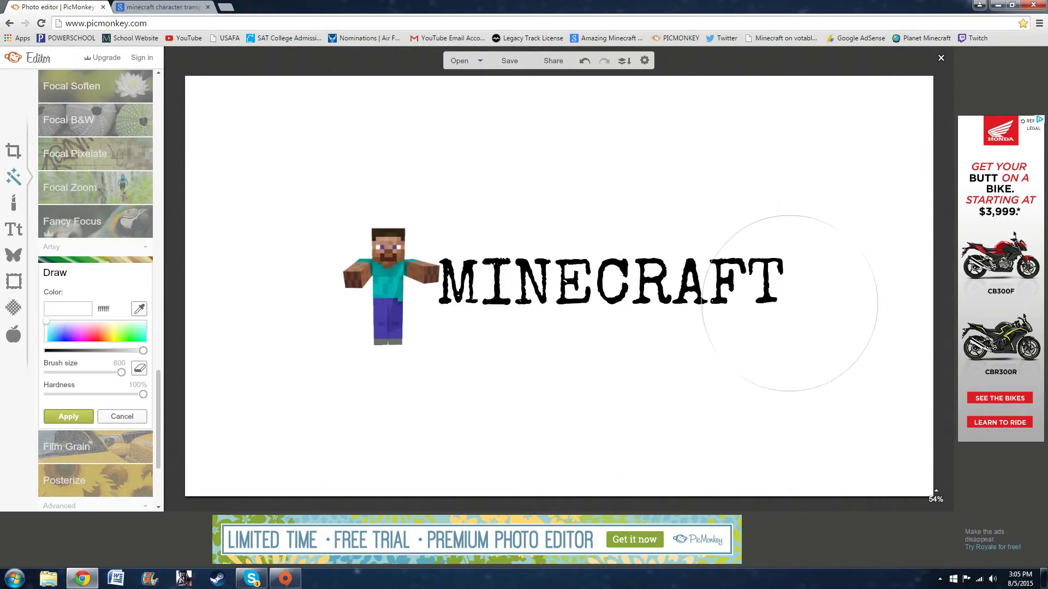
{"action": "left_click", "coordinate": [68, 417]}
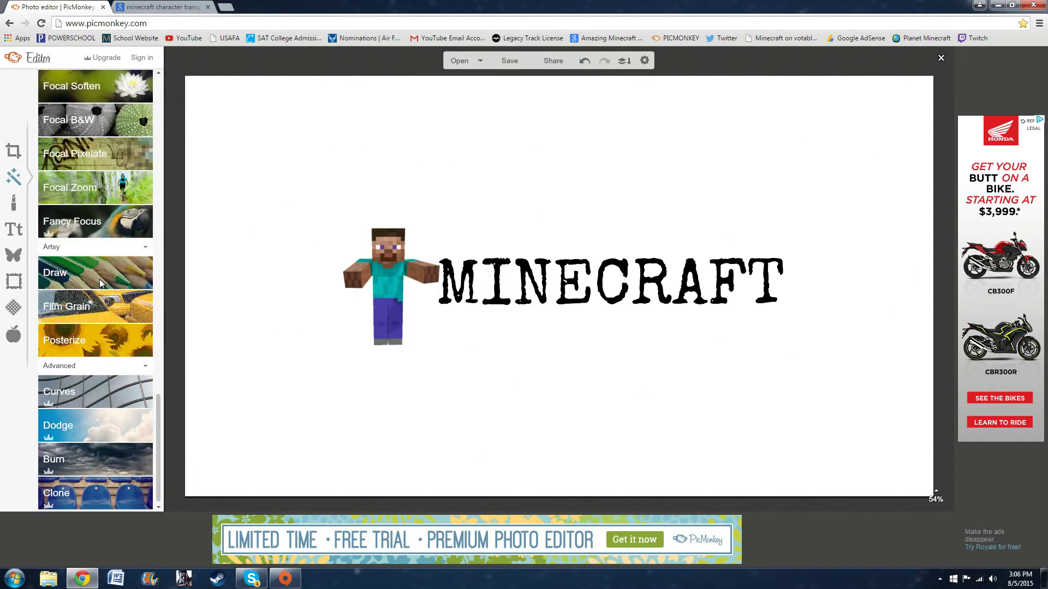
Apply the windmill picture as a custom texture with 111% saturation and 13% fade.
{"action": "left_click", "coordinate": [13, 310]}
{"action": "left_click", "coordinate": [91, 112]}
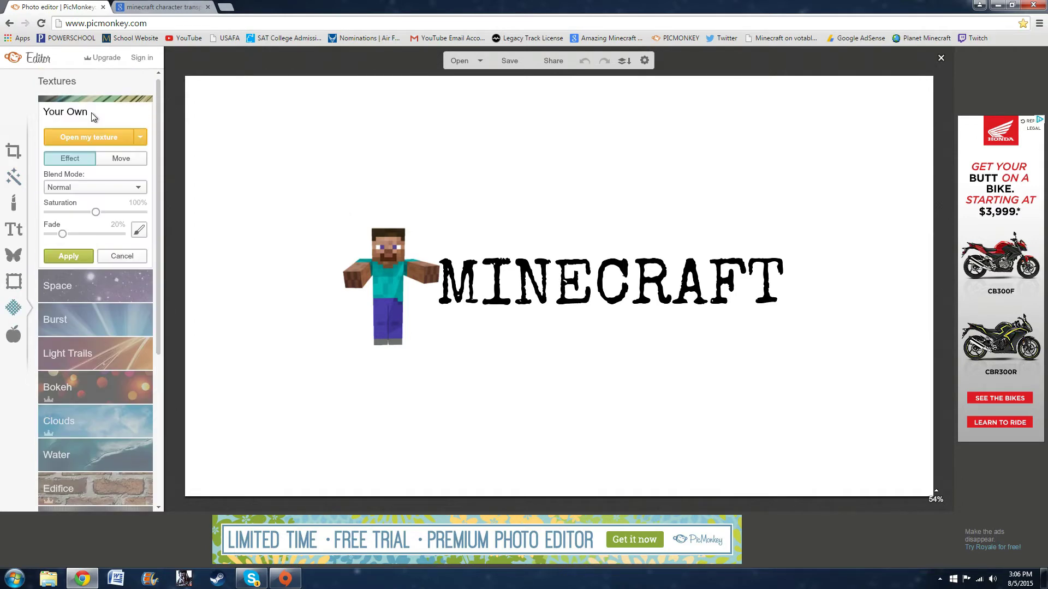
{"action": "left_click", "coordinate": [107, 138]}
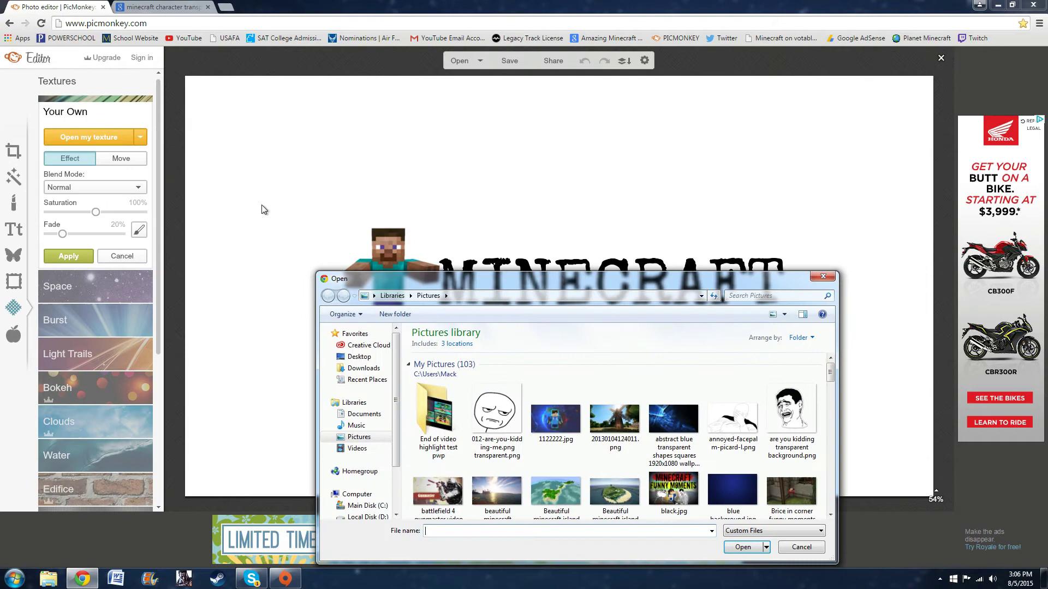
{"action": "double_click", "coordinate": [630, 424]}
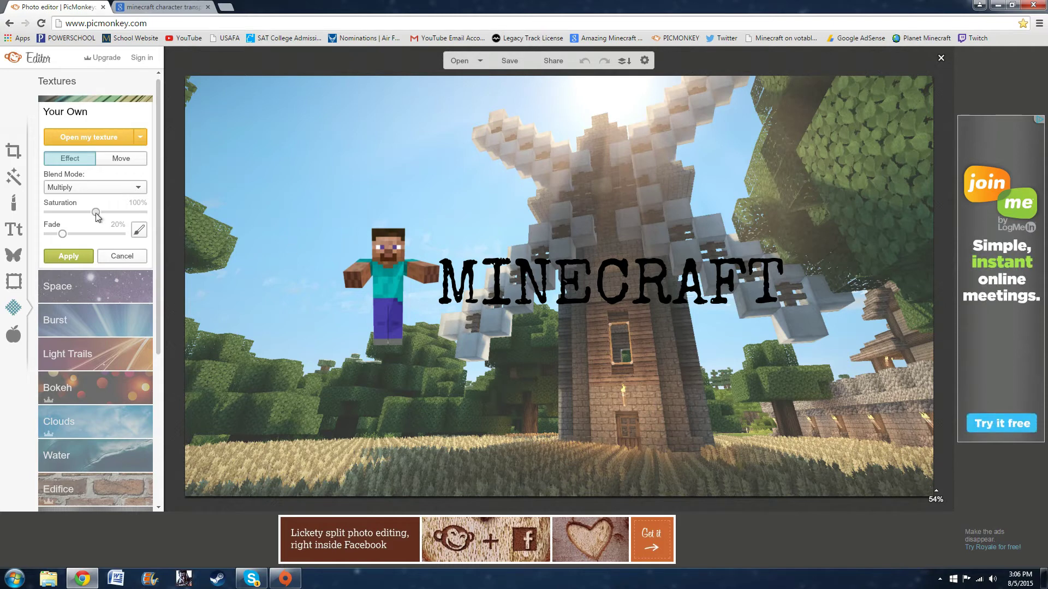
{"action": "left_click_drag", "start_coordinate": [100, 213], "coordinate": [106, 215]}
{"action": "left_click_drag", "start_coordinate": [63, 234], "coordinate": [63, 235]}
{"action": "left_click", "coordinate": [73, 257]}
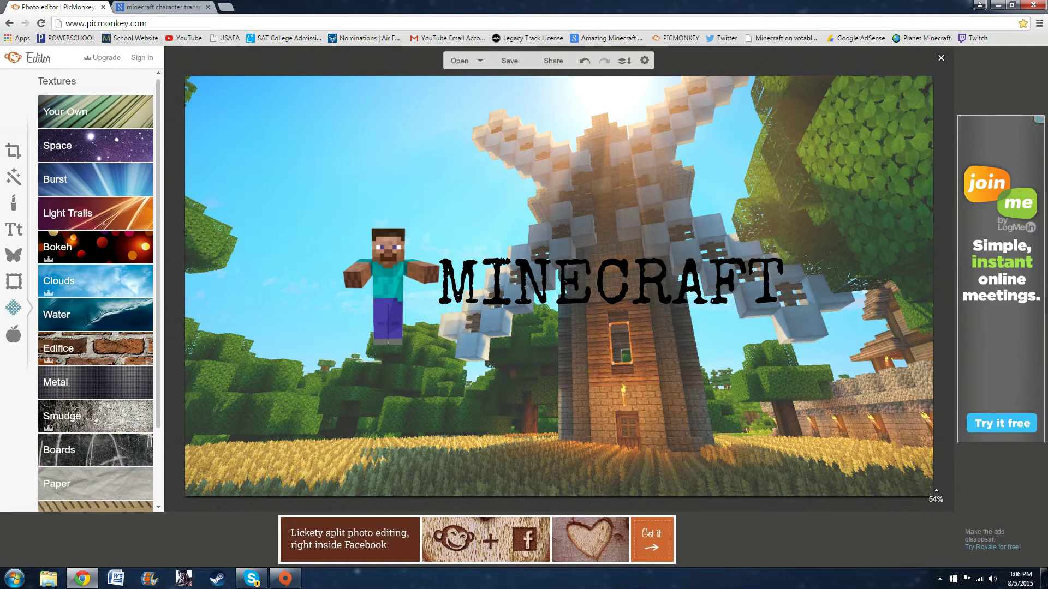
Set a cyan 27fff0 Draw brush, 0% hardness, size about 48, and paint over the M.
{"action": "left_click", "coordinate": [13, 177]}
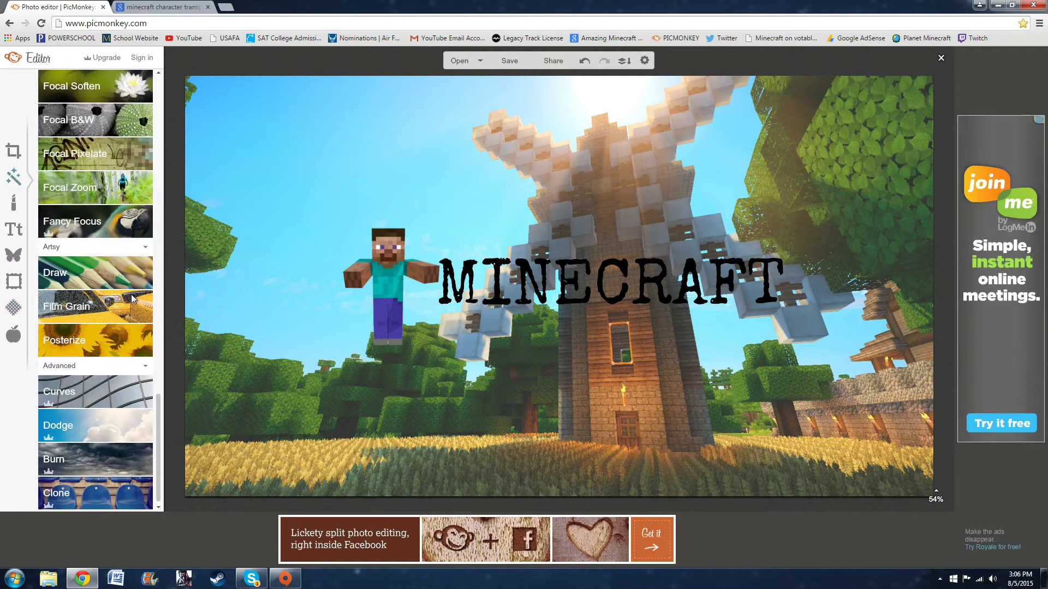
{"action": "left_click", "coordinate": [111, 289]}
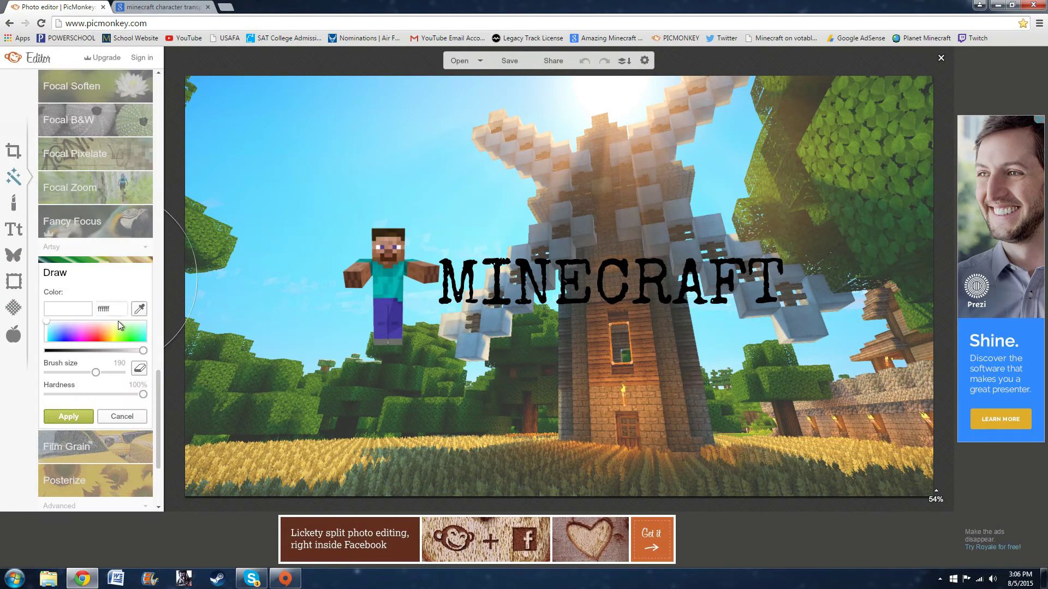
{"action": "left_click", "coordinate": [145, 338]}
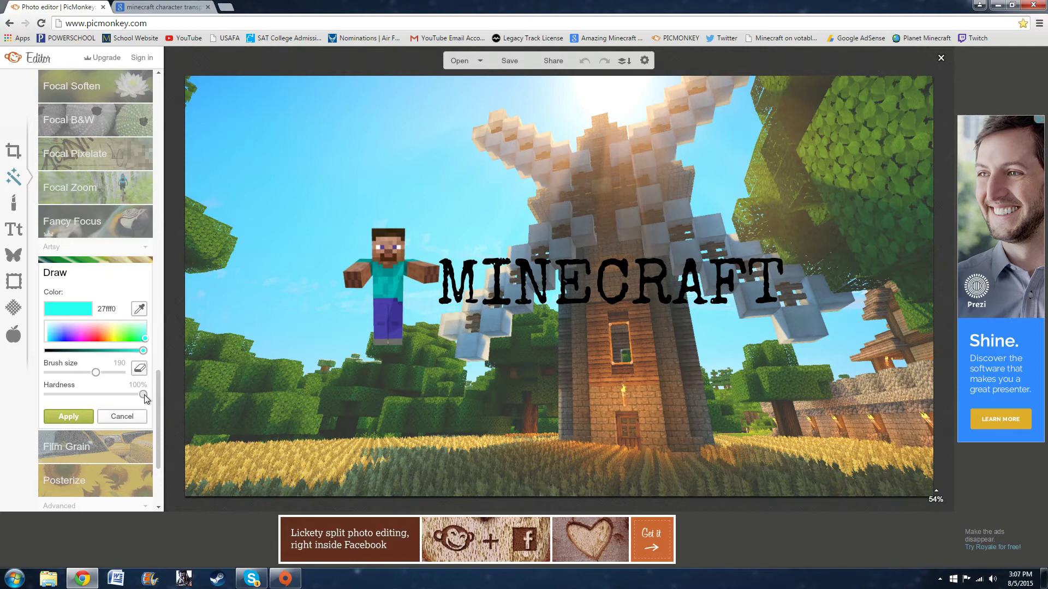
{"action": "left_click_drag", "start_coordinate": [144, 394], "coordinate": [48, 395]}
{"action": "left_click_drag", "start_coordinate": [106, 372], "coordinate": [69, 376]}
{"action": "scroll", "coordinate": [382, 262], "scroll_direction": "up", "scroll_amount": 3}
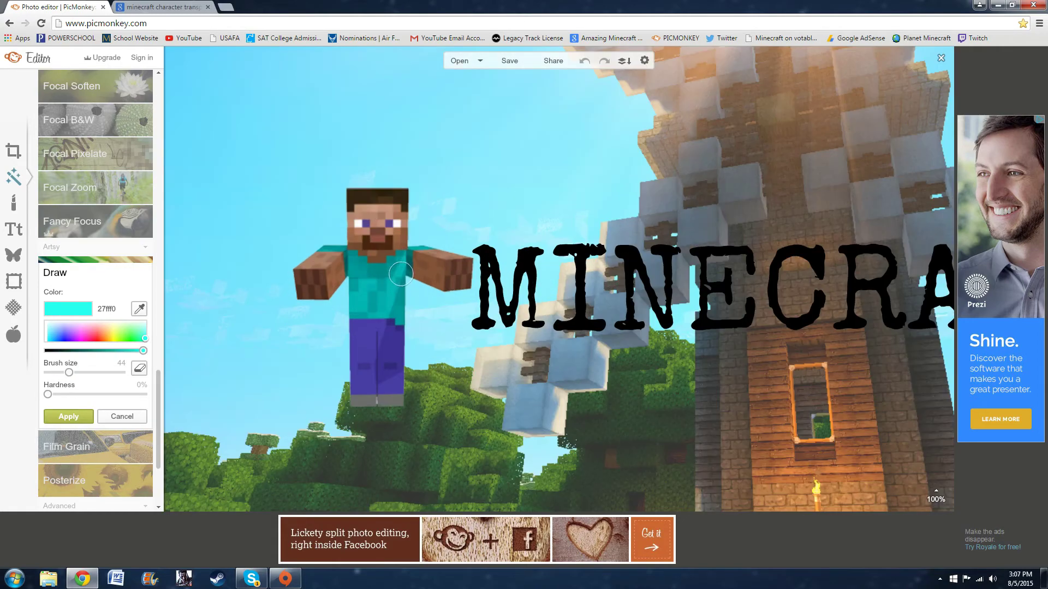
{"action": "mouse_move", "coordinate": [483, 323]}
{"action": "left_mouse_down"}
{"action": "mouse_move", "coordinate": [484, 256]}
{"action": "mouse_move", "coordinate": [507, 311]}
{"action": "mouse_move", "coordinate": [526, 259]}
{"action": "mouse_move", "coordinate": [538, 326]}
{"action": "left_mouse_up"}
{"action": "scroll", "coordinate": [540, 316], "scroll_direction": "down", "scroll_amount": 3}
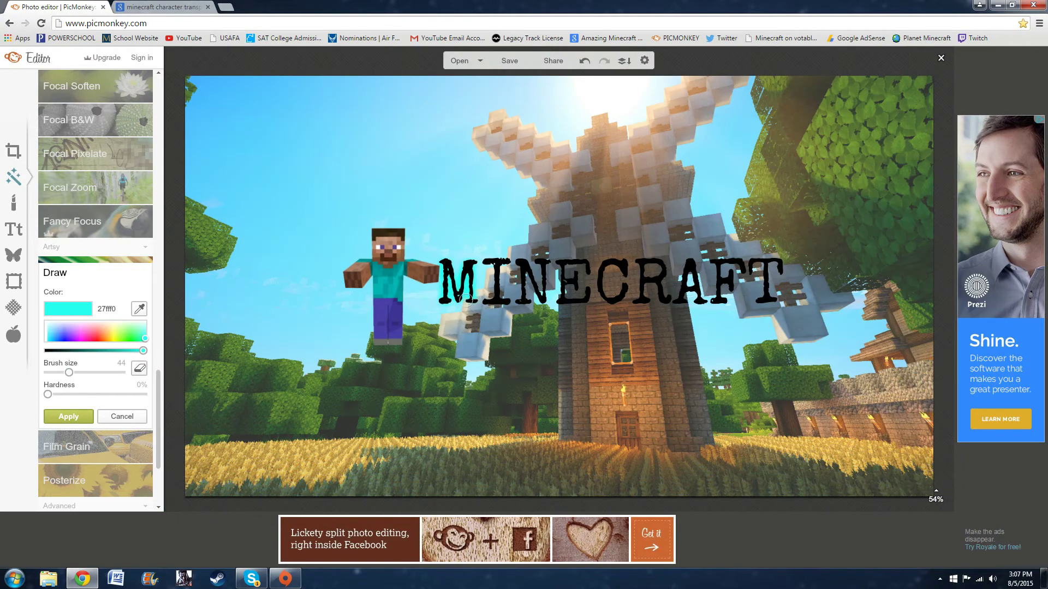
Switch the brush to red and paint glow over the M, I and R, then apply.
{"action": "left_click", "coordinate": [95, 339]}
{"action": "scroll", "coordinate": [441, 303], "scroll_direction": "up", "scroll_amount": 1}
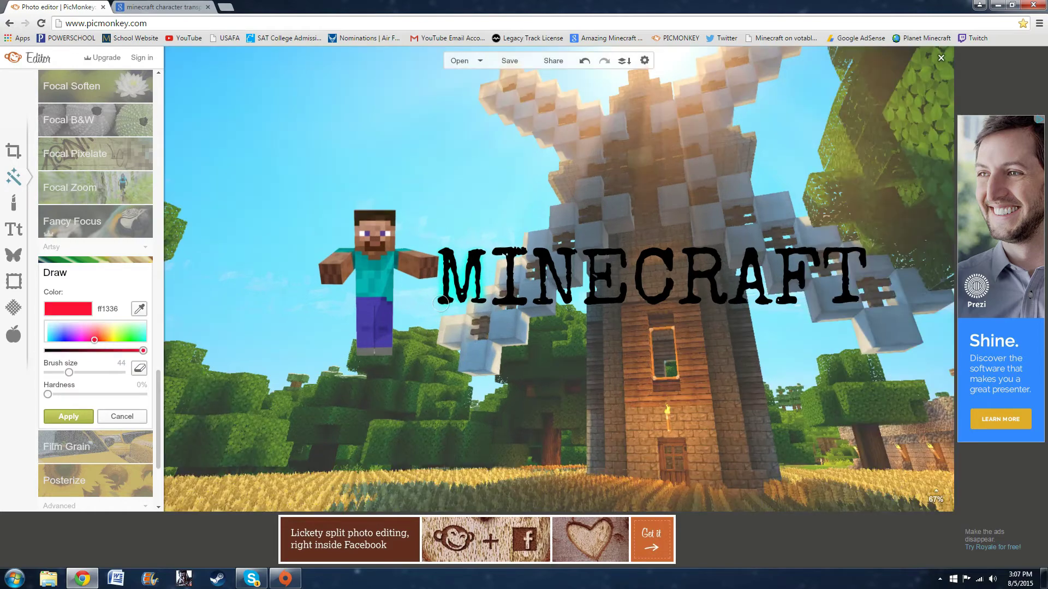
{"action": "mouse_move", "coordinate": [443, 303]}
{"action": "left_mouse_down"}
{"action": "mouse_move", "coordinate": [446, 248]}
{"action": "mouse_move", "coordinate": [463, 297]}
{"action": "mouse_move", "coordinate": [470, 257]}
{"action": "mouse_move", "coordinate": [478, 262]}
{"action": "mouse_move", "coordinate": [480, 302]}
{"action": "left_mouse_up"}
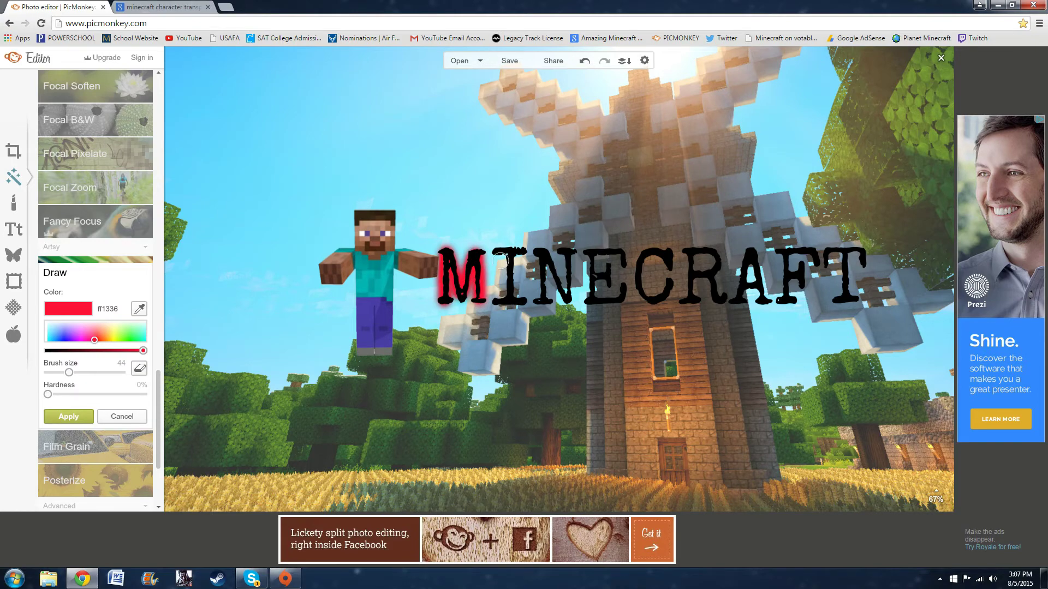
{"action": "mouse_move", "coordinate": [490, 254]}
{"action": "left_mouse_down"}
{"action": "mouse_move", "coordinate": [525, 252]}
{"action": "mouse_move", "coordinate": [508, 261]}
{"action": "mouse_move", "coordinate": [508, 294]}
{"action": "mouse_move", "coordinate": [497, 295]}
{"action": "mouse_move", "coordinate": [525, 298]}
{"action": "mouse_move", "coordinate": [544, 258]}
{"action": "mouse_move", "coordinate": [566, 299]}
{"action": "mouse_move", "coordinate": [568, 260]}
{"action": "mouse_move", "coordinate": [593, 258]}
{"action": "mouse_move", "coordinate": [592, 296]}
{"action": "mouse_move", "coordinate": [623, 297]}
{"action": "mouse_move", "coordinate": [598, 256]}
{"action": "mouse_move", "coordinate": [619, 253]}
{"action": "left_mouse_up"}
{"action": "scroll", "coordinate": [648, 282], "scroll_direction": "down", "scroll_amount": 2}
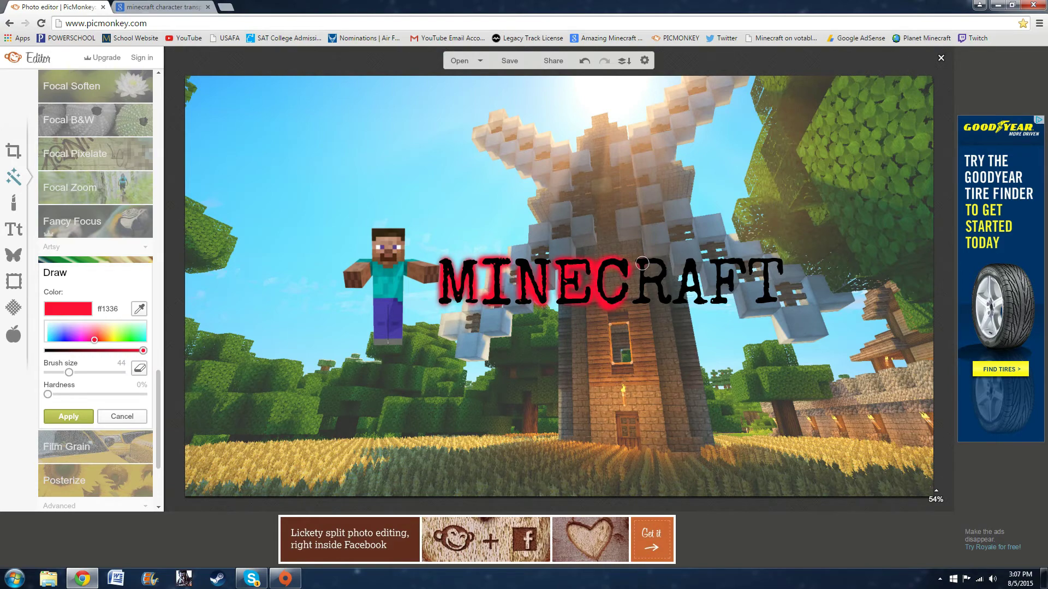
{"action": "mouse_move", "coordinate": [642, 264]}
{"action": "left_mouse_down"}
{"action": "mouse_move", "coordinate": [668, 264]}
{"action": "mouse_move", "coordinate": [666, 278]}
{"action": "mouse_move", "coordinate": [644, 278]}
{"action": "mouse_move", "coordinate": [667, 302]}
{"action": "mouse_move", "coordinate": [642, 264]}
{"action": "mouse_move", "coordinate": [642, 300]}
{"action": "mouse_move", "coordinate": [681, 287]}
{"action": "mouse_move", "coordinate": [681, 300]}
{"action": "mouse_move", "coordinate": [697, 264]}
{"action": "mouse_move", "coordinate": [700, 300]}
{"action": "mouse_move", "coordinate": [686, 289]}
{"action": "mouse_move", "coordinate": [732, 283]}
{"action": "mouse_move", "coordinate": [728, 265]}
{"action": "mouse_move", "coordinate": [740, 263]}
{"action": "mouse_move", "coordinate": [713, 272]}
{"action": "mouse_move", "coordinate": [716, 299]}
{"action": "mouse_move", "coordinate": [759, 258]}
{"action": "mouse_move", "coordinate": [757, 268]}
{"action": "mouse_move", "coordinate": [779, 262]}
{"action": "mouse_move", "coordinate": [764, 267]}
{"action": "mouse_move", "coordinate": [763, 297]}
{"action": "left_mouse_up"}
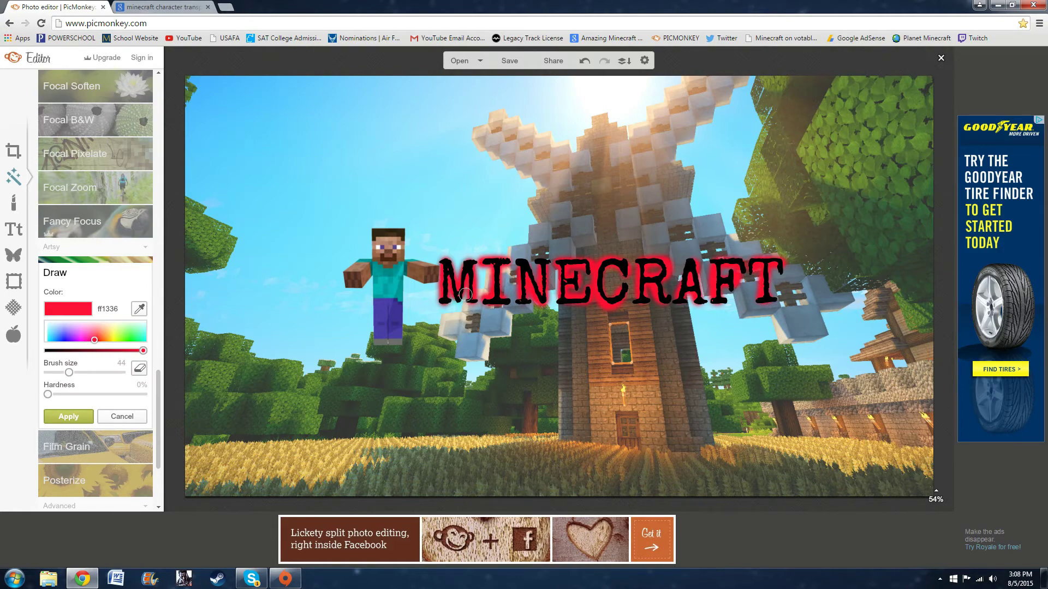
{"action": "left_click", "coordinate": [69, 417]}
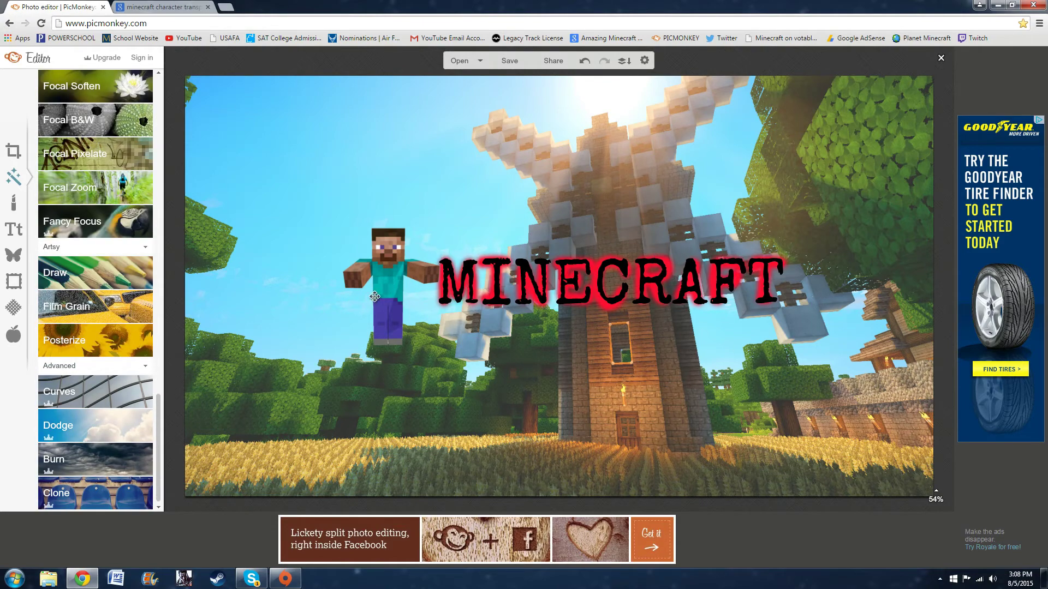
Paint a soft green 22ff13 glow around Steve's head and body, then apply it.
{"action": "left_click", "coordinate": [112, 277]}
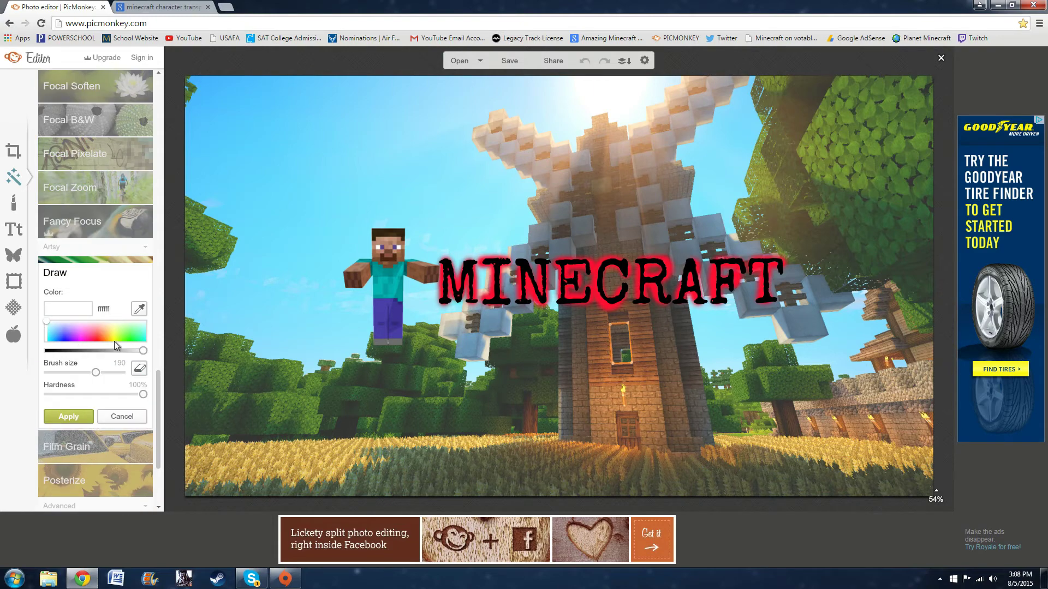
{"action": "left_click", "coordinate": [128, 340]}
{"action": "left_click_drag", "start_coordinate": [142, 394], "coordinate": [48, 394]}
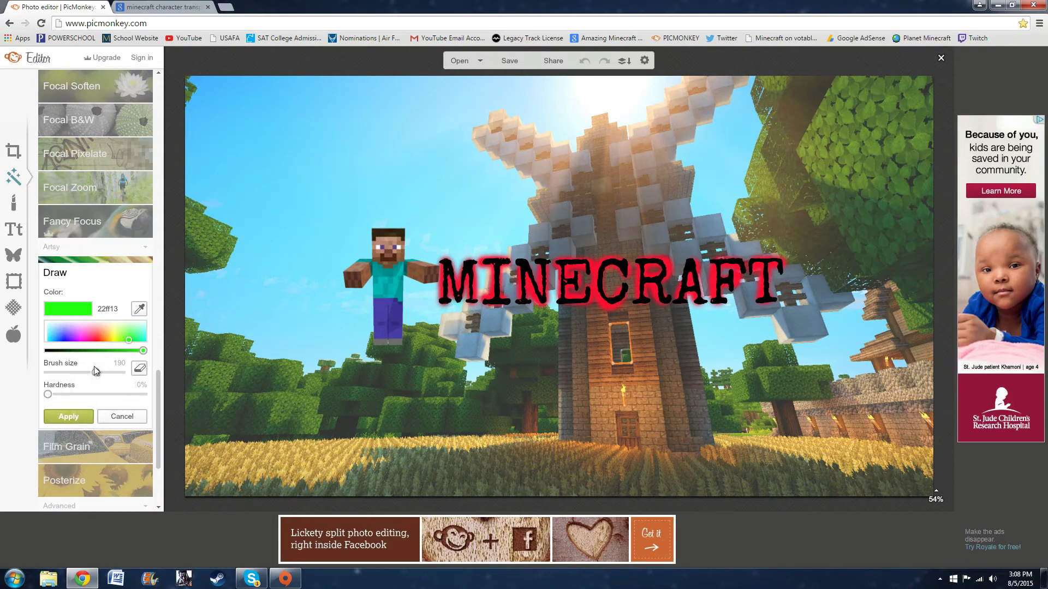
{"action": "left_click_drag", "start_coordinate": [379, 243], "coordinate": [401, 240]}
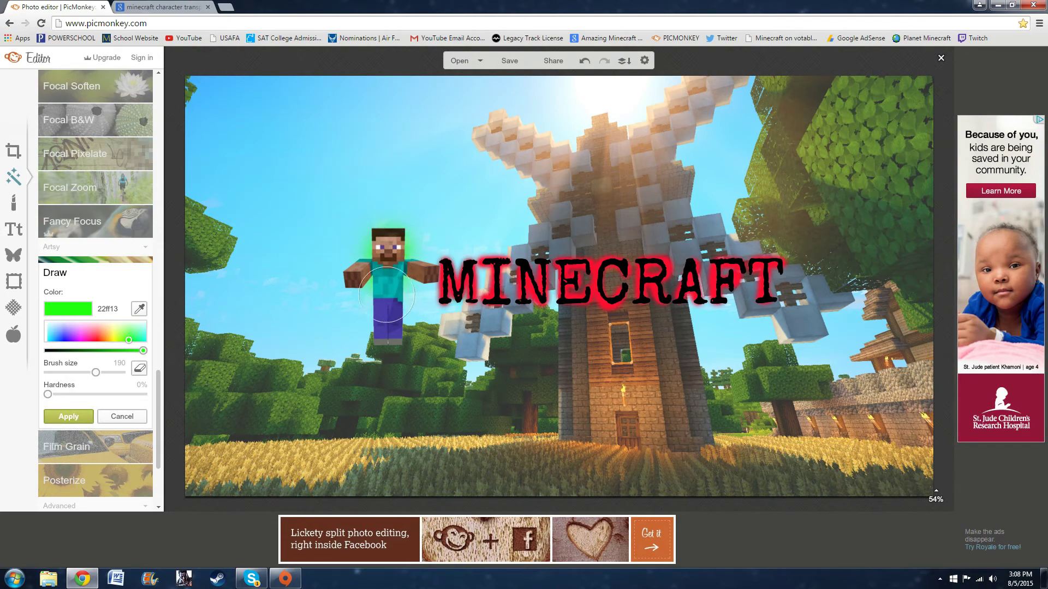
{"action": "mouse_move", "coordinate": [387, 295]}
{"action": "left_mouse_down"}
{"action": "mouse_move", "coordinate": [385, 325]}
{"action": "mouse_move", "coordinate": [370, 267]}
{"action": "mouse_move", "coordinate": [418, 271]}
{"action": "left_mouse_up"}
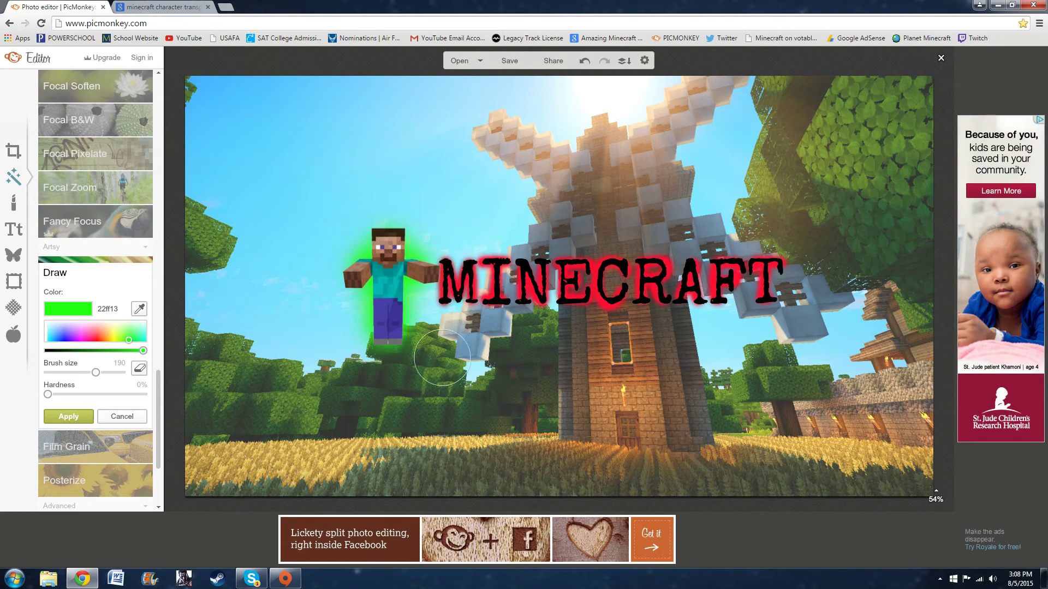
{"action": "left_click", "coordinate": [82, 417]}
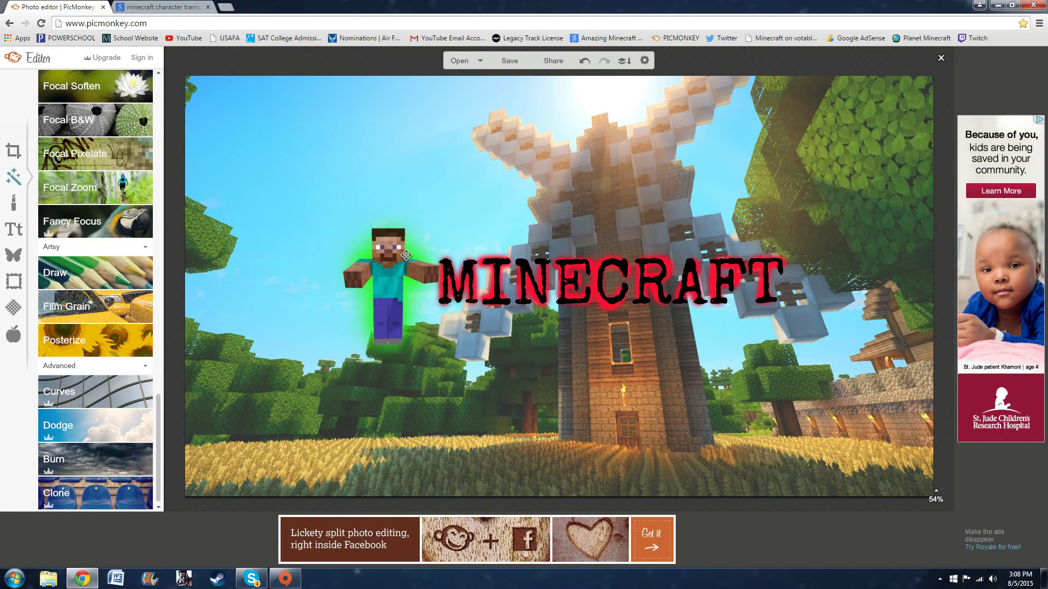
Choose the highest JPEG quality setting in the Save options.
{"action": "left_click", "coordinate": [517, 61]}
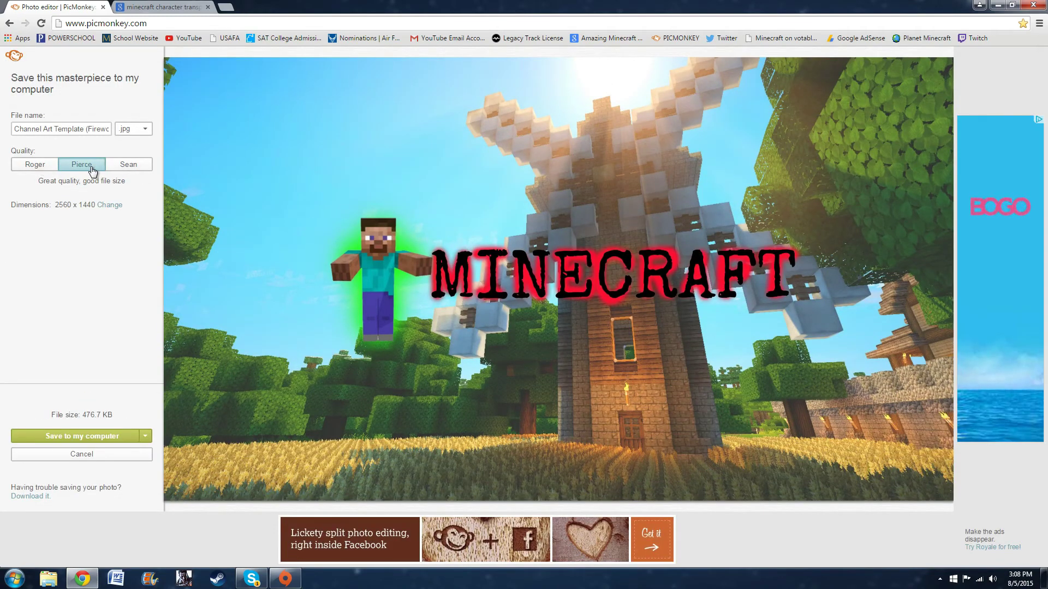
{"action": "left_click", "coordinate": [38, 170]}
{"action": "left_click", "coordinate": [82, 165]}
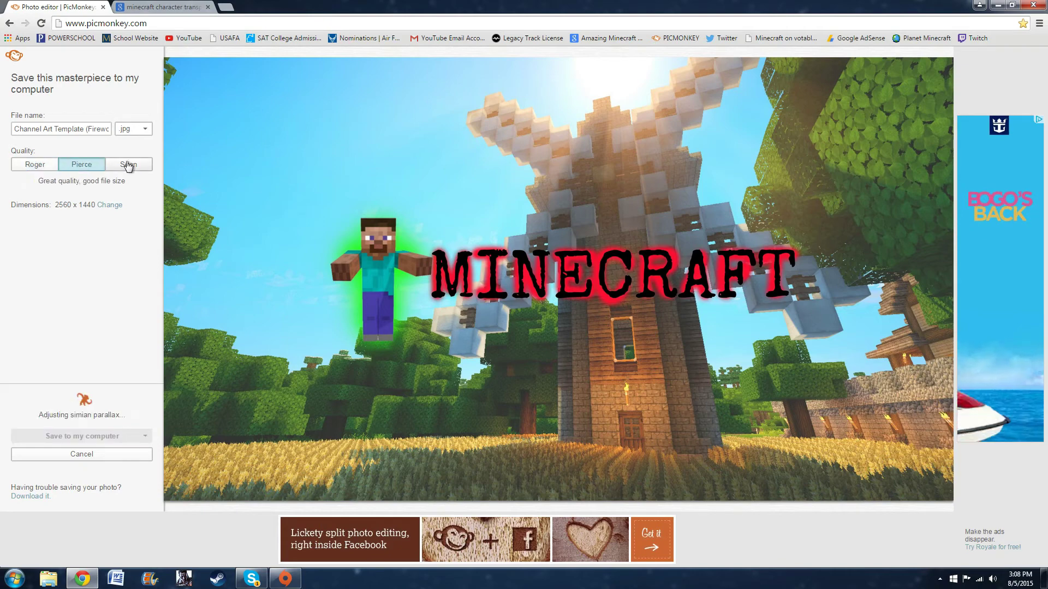
{"action": "left_click", "coordinate": [130, 167]}
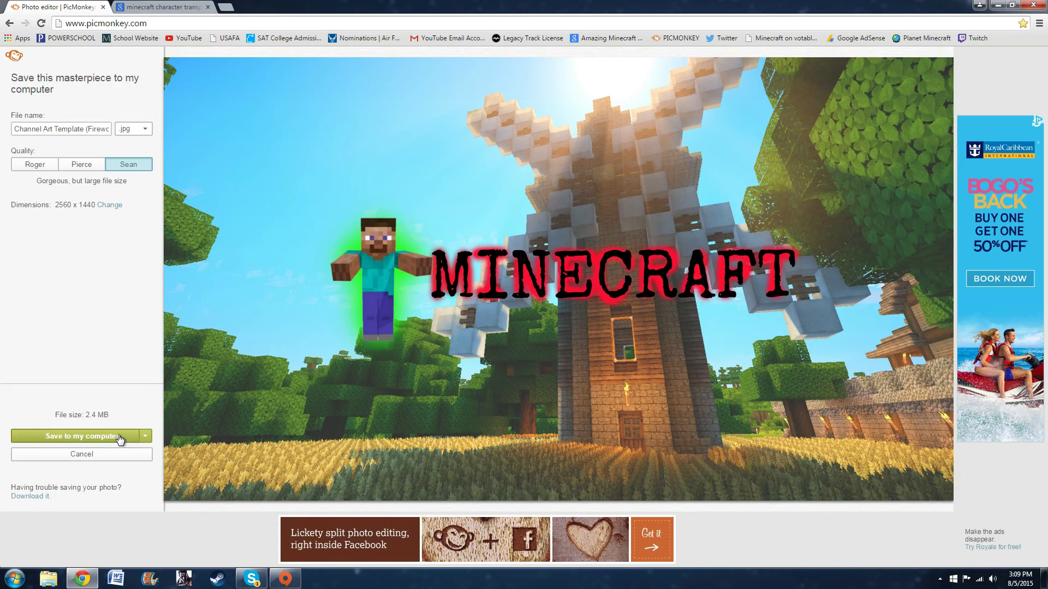
Save the image to the computer as 'Test channel art', replacing the existing file.
{"action": "left_click", "coordinate": [146, 437]}
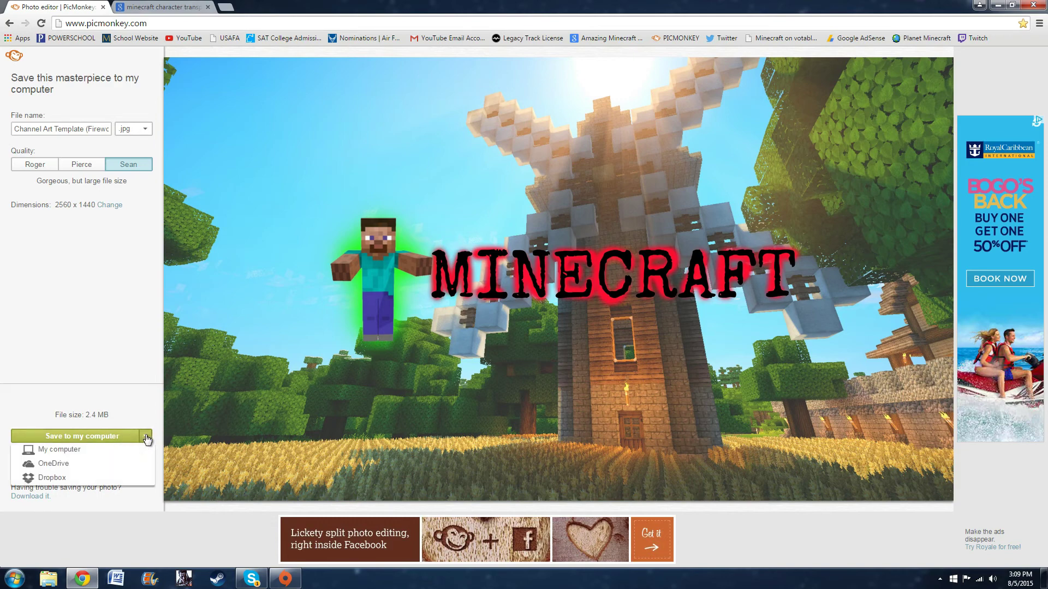
{"action": "left_click", "coordinate": [137, 450]}
{"action": "type", "text": "T"}
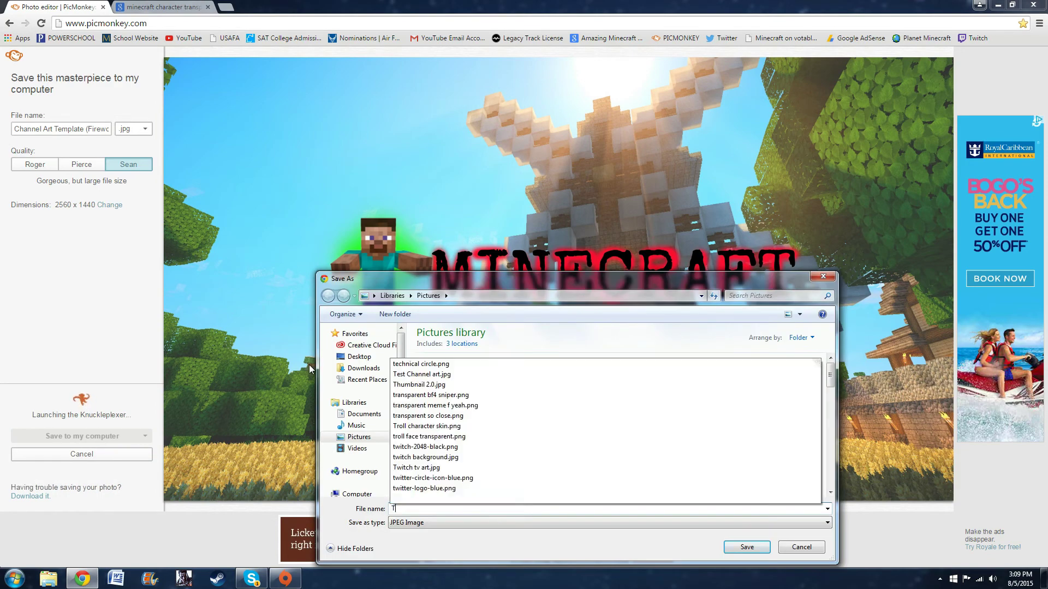
{"action": "type", "text": "est channel art"}
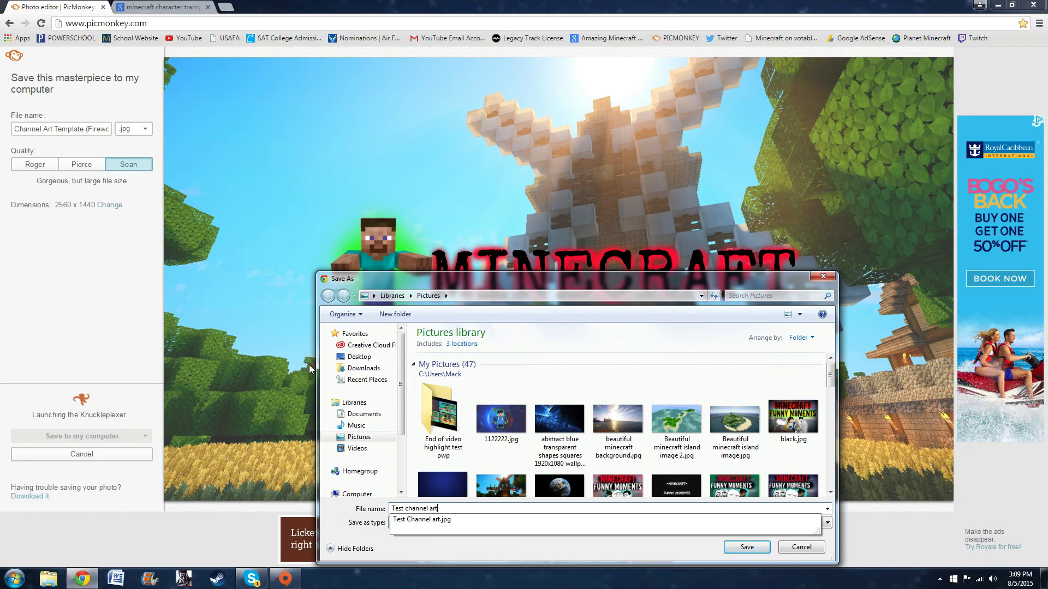
{"action": "key", "text": "Return"}
{"action": "key", "text": "y"}
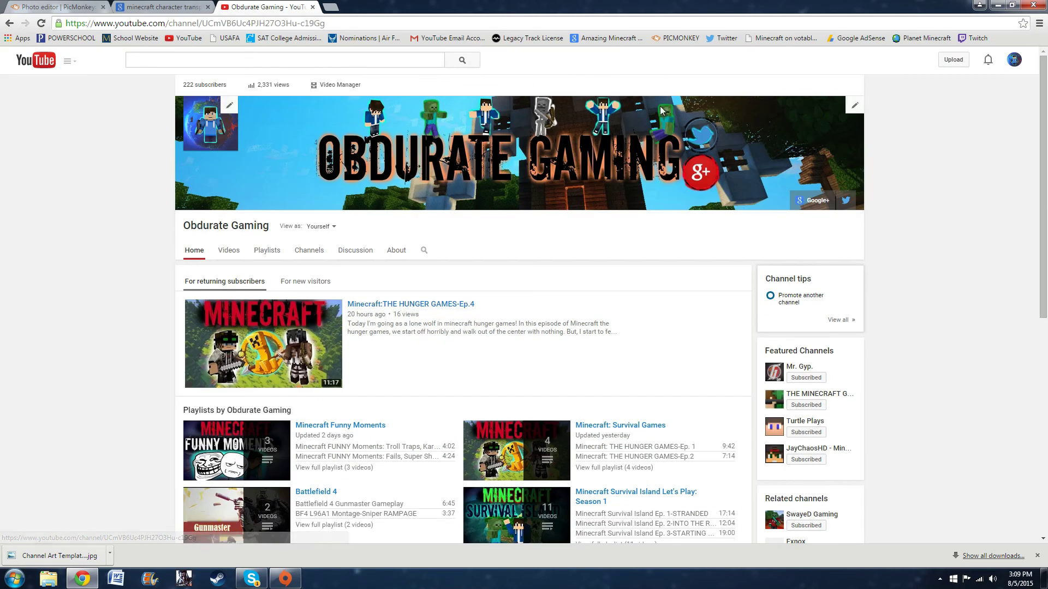
Upload the MINECRAFT and Steve windmill image from the computer as the YouTube channel art and apply it.
{"action": "left_click", "coordinate": [854, 104]}
{"action": "left_click", "coordinate": [836, 136]}
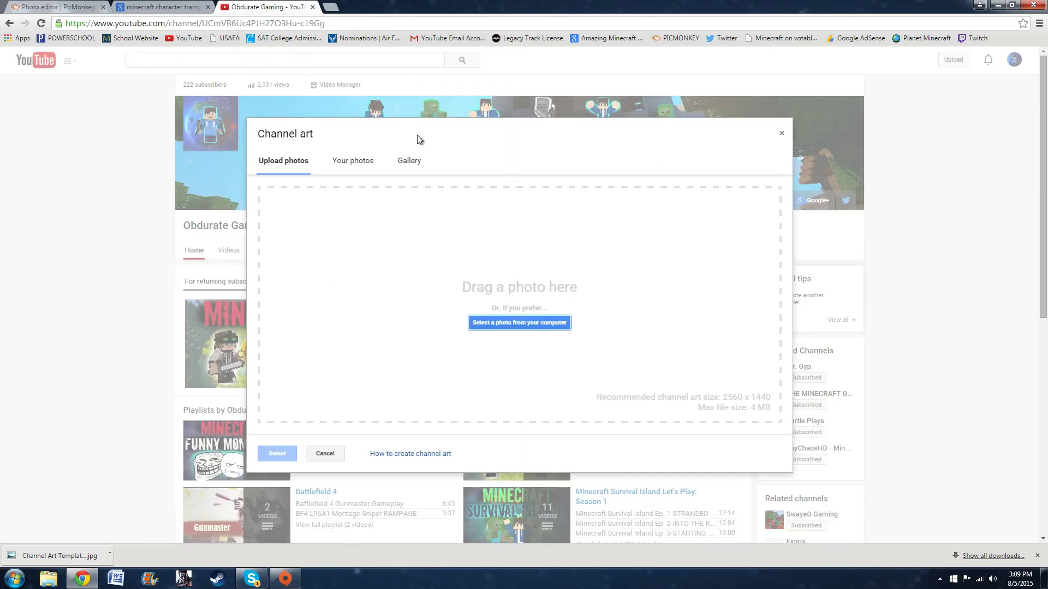
{"action": "left_click", "coordinate": [504, 322]}
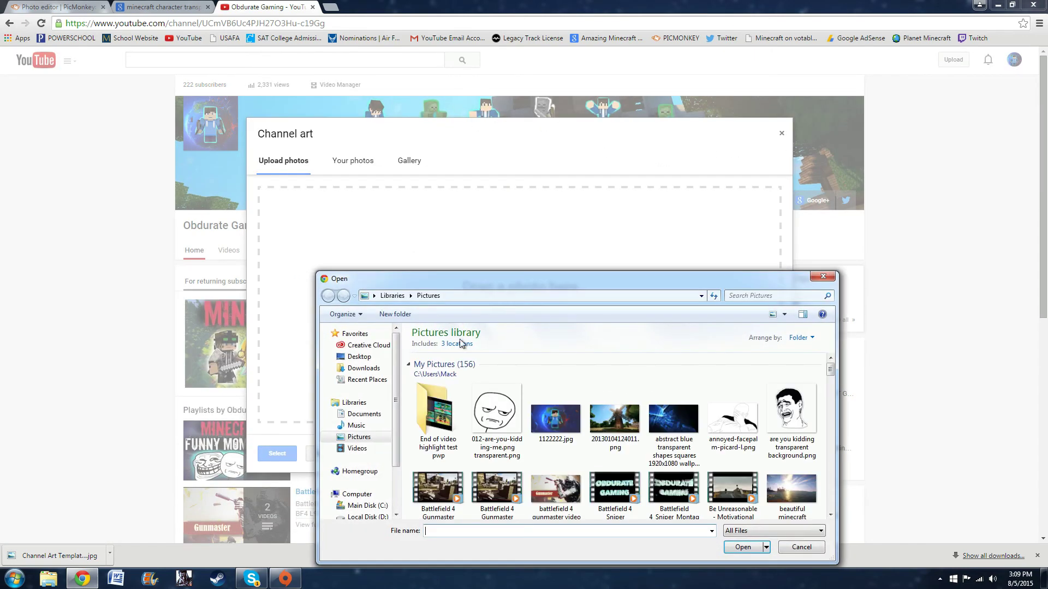
{"action": "left_click", "coordinate": [476, 411]}
{"action": "scroll", "coordinate": [483, 409], "scroll_direction": "down", "scroll_amount": 15}
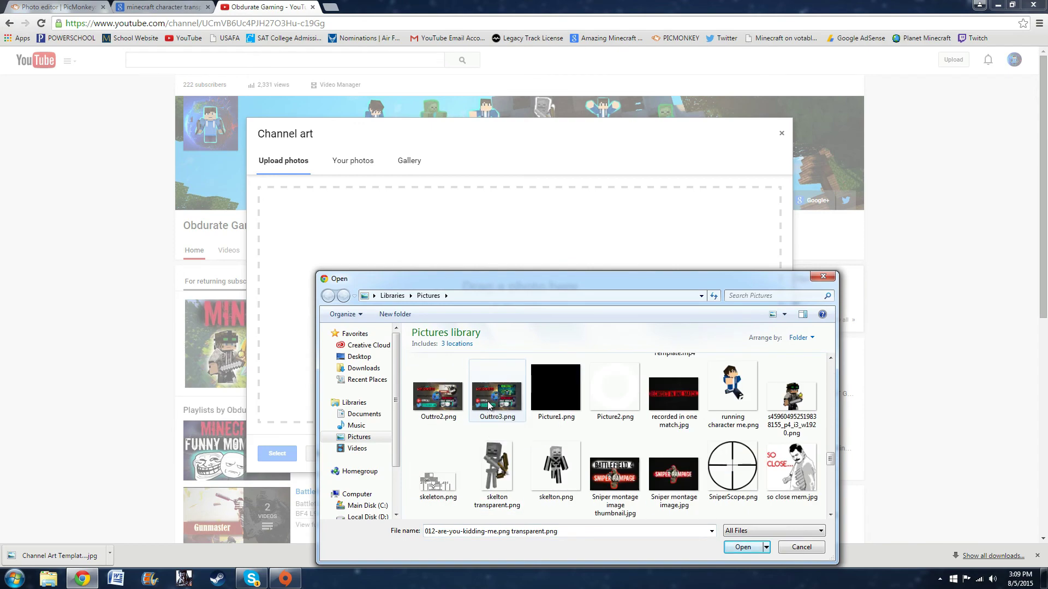
{"action": "scroll", "coordinate": [488, 406], "scroll_direction": "down", "scroll_amount": 10}
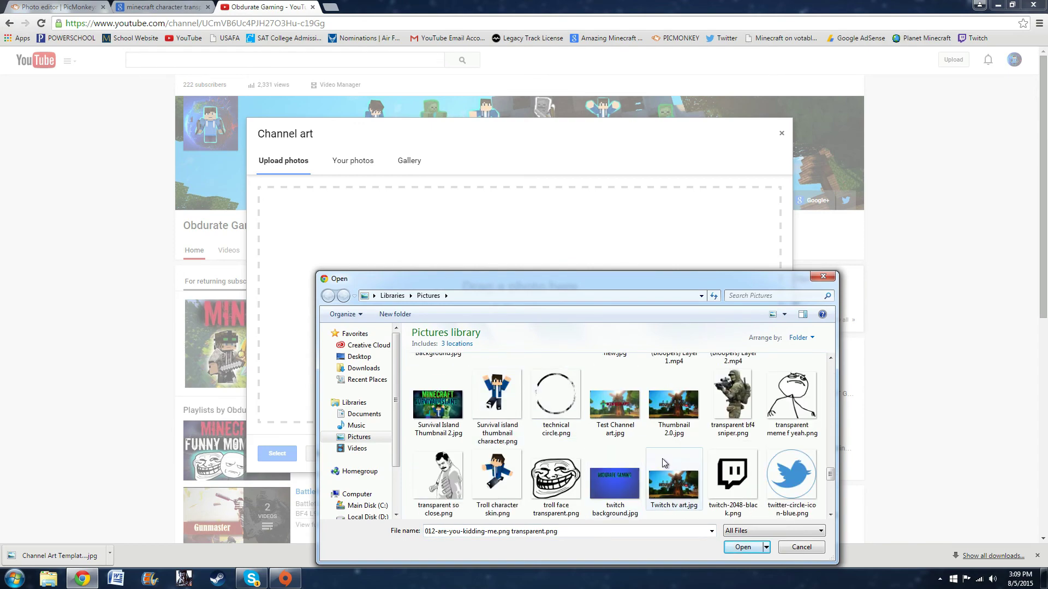
{"action": "double_click", "coordinate": [664, 463]}
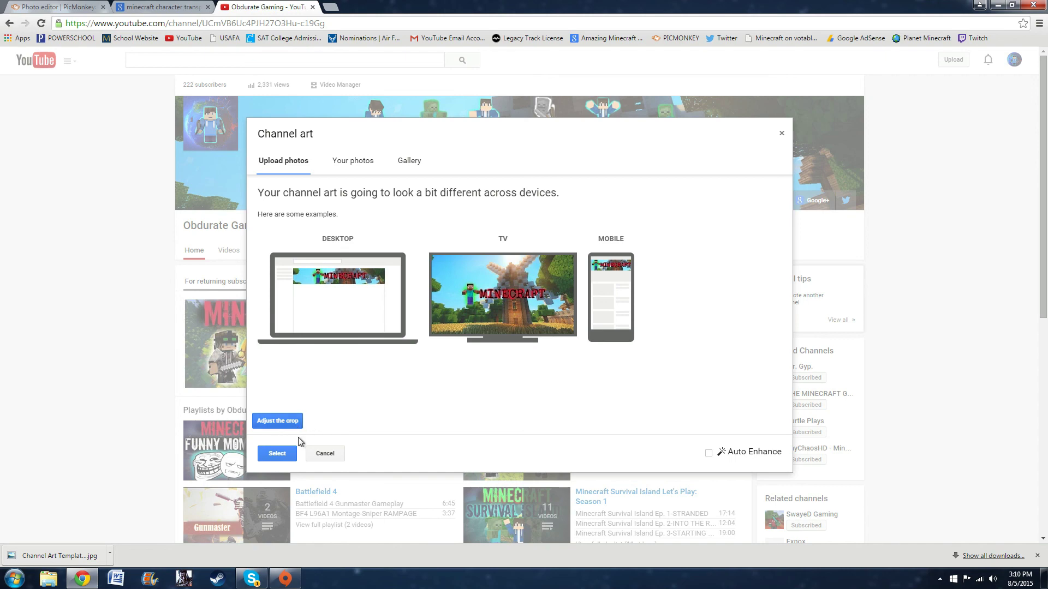
{"action": "left_click", "coordinate": [281, 454]}
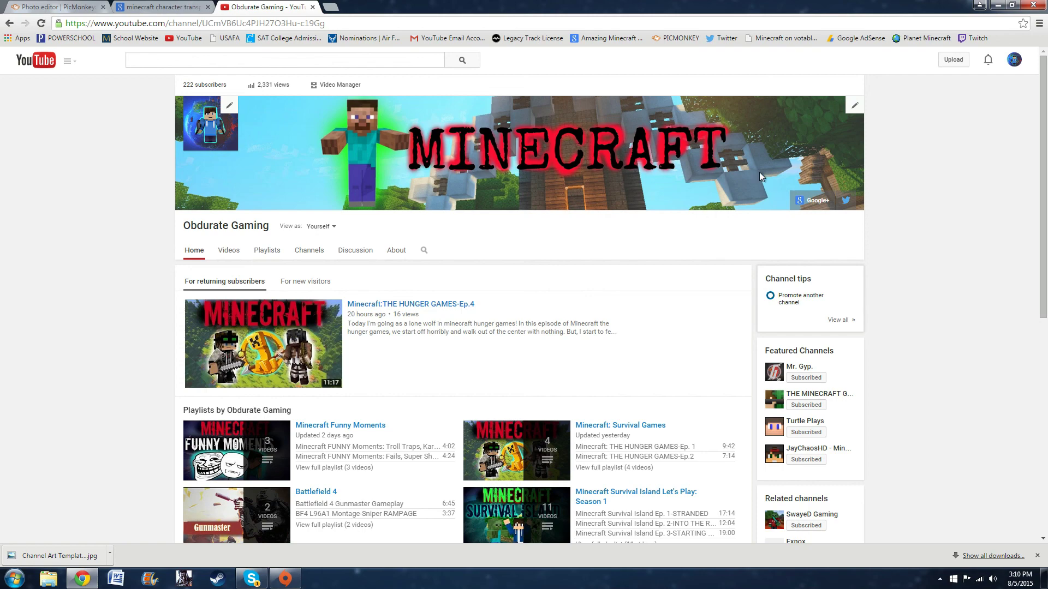
Leave the YouTube channel page for the previous Chrome tab with Ctrl+Shift+Tab.
{"action": "key", "text": "ctrl+shift+Tab"}
{"action": "key", "text": "ctrl+shift+Tab"}
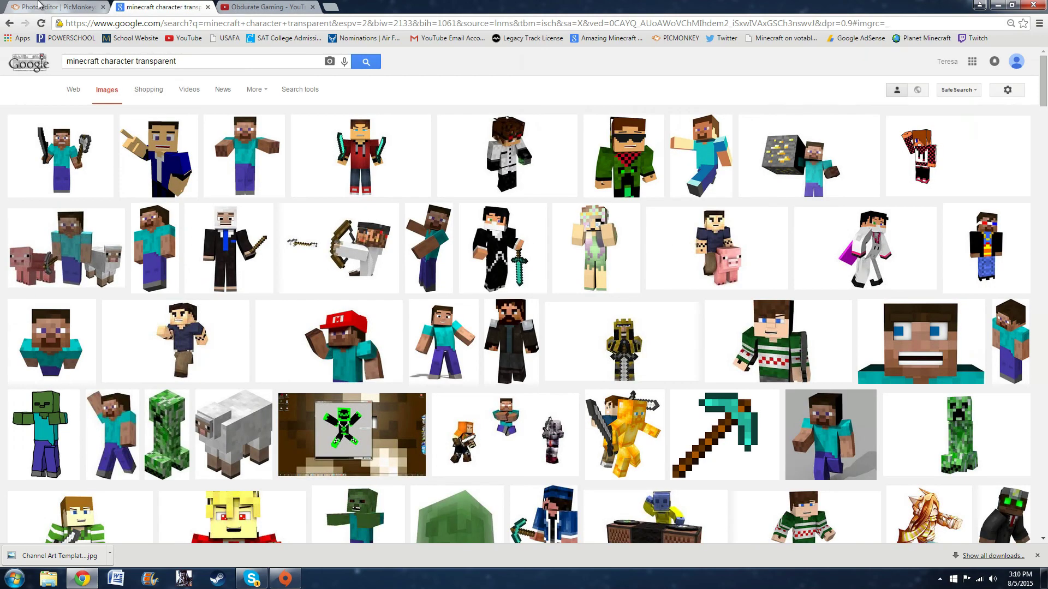